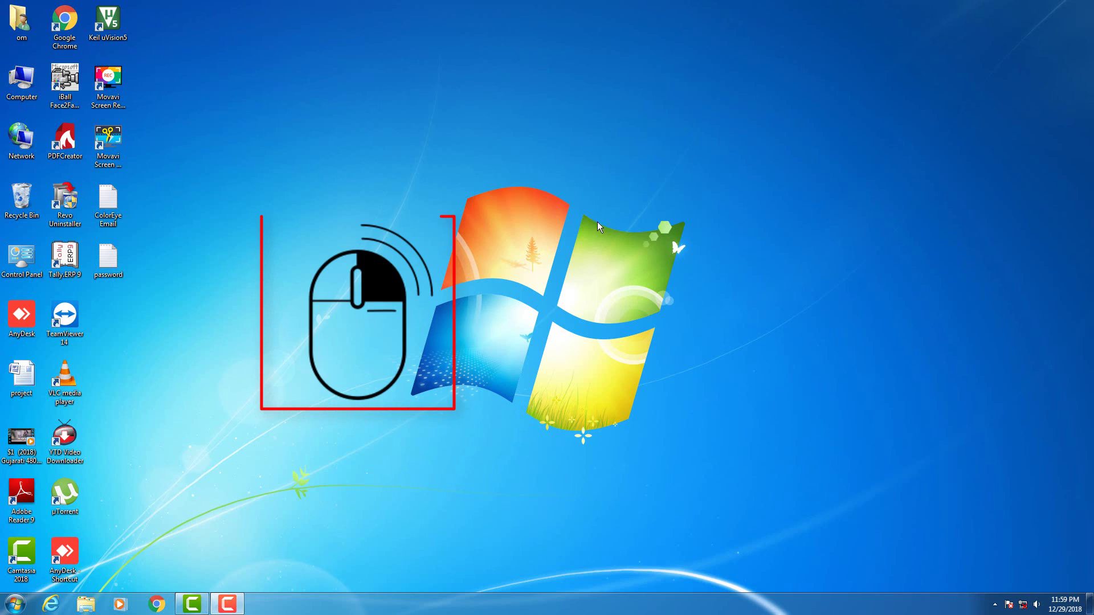
{"action": "right_click", "coordinate": [572, 178]}
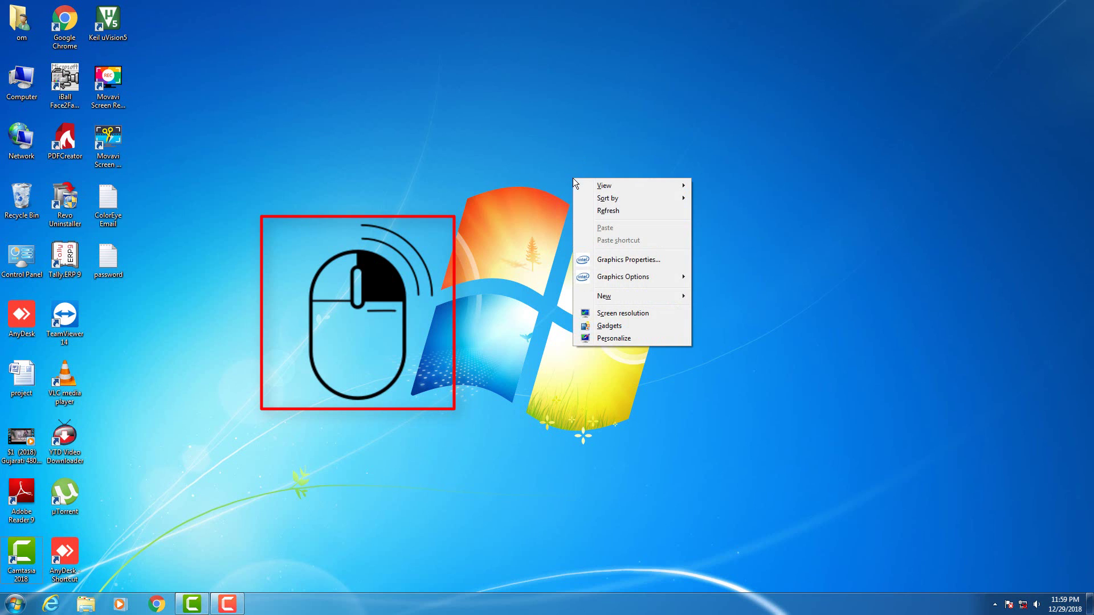
{"action": "mouse_move", "coordinate": [581, 181]}
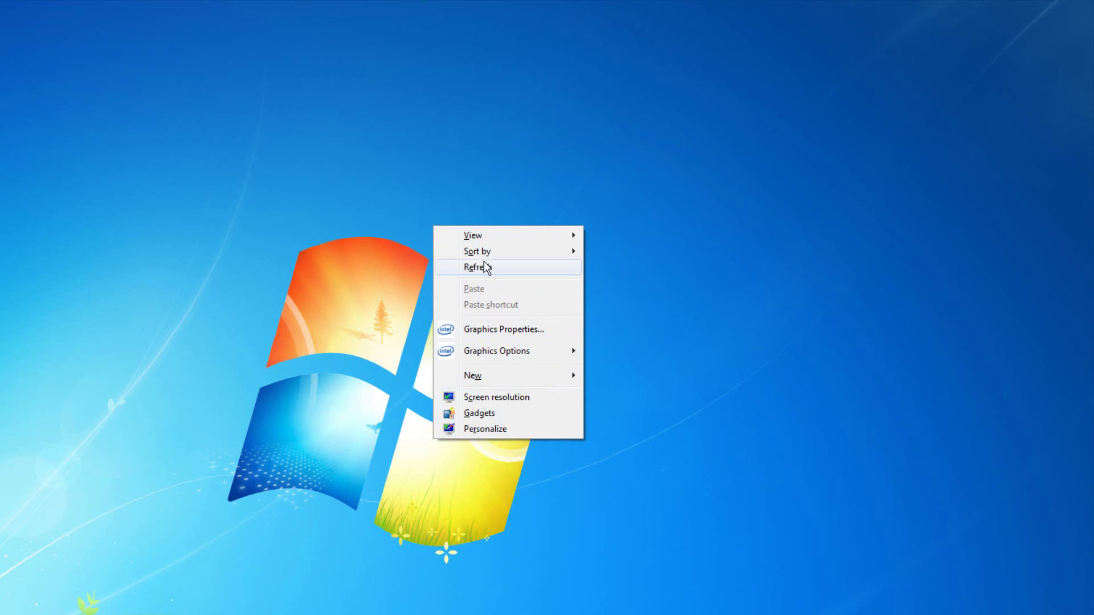
{"action": "mouse_move", "coordinate": [494, 241]}
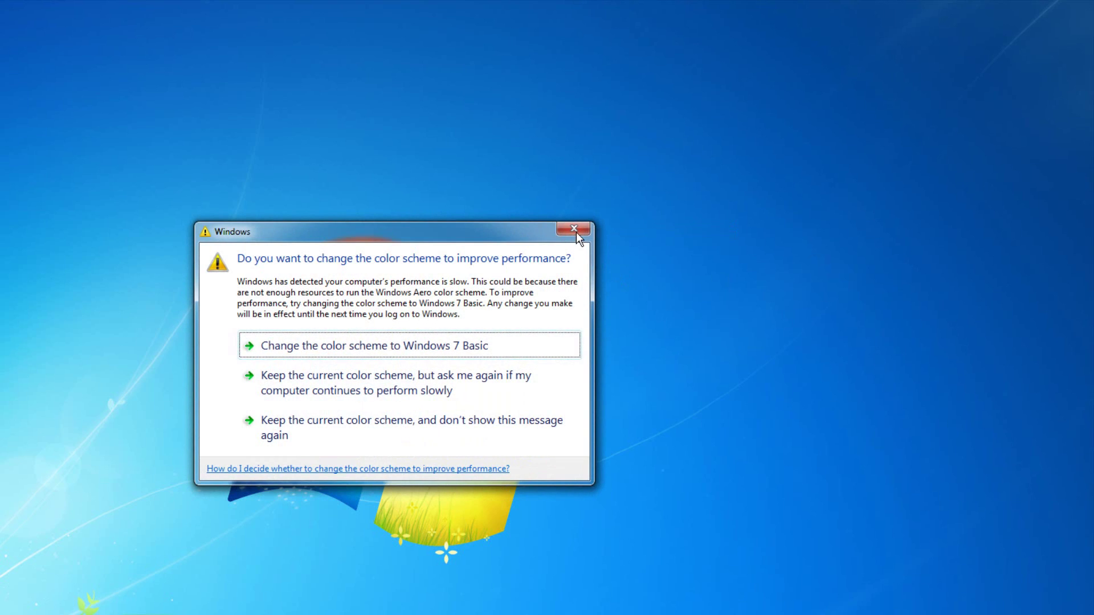
Dismiss the color scheme performance prompt and display the desktop icons as large icons
{"action": "left_click", "coordinate": [576, 232]}
{"action": "right_click", "coordinate": [536, 258]}
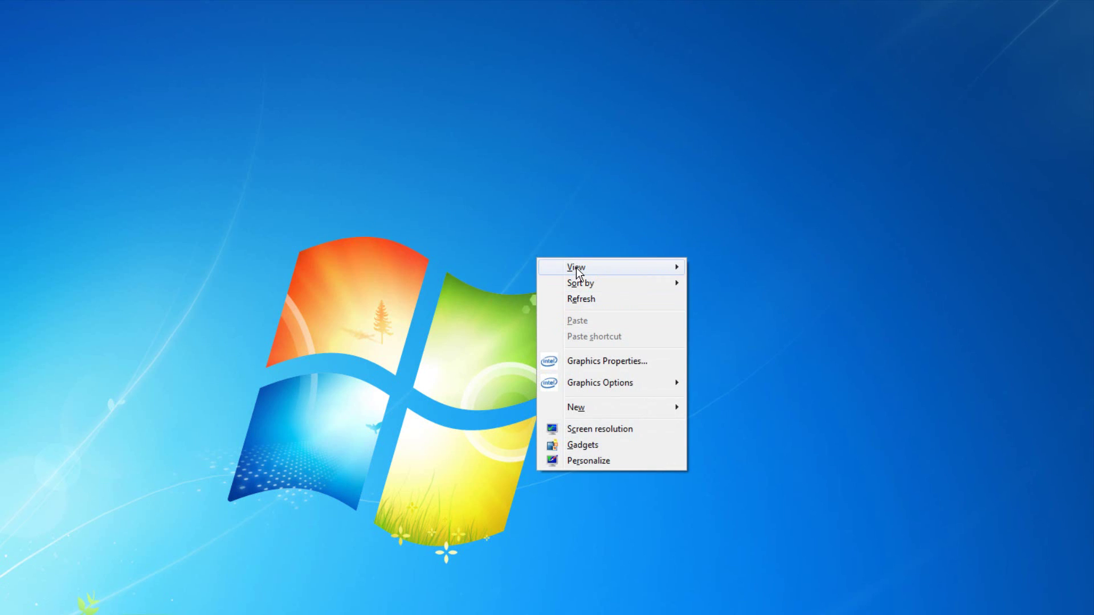
{"action": "mouse_move", "coordinate": [576, 268]}
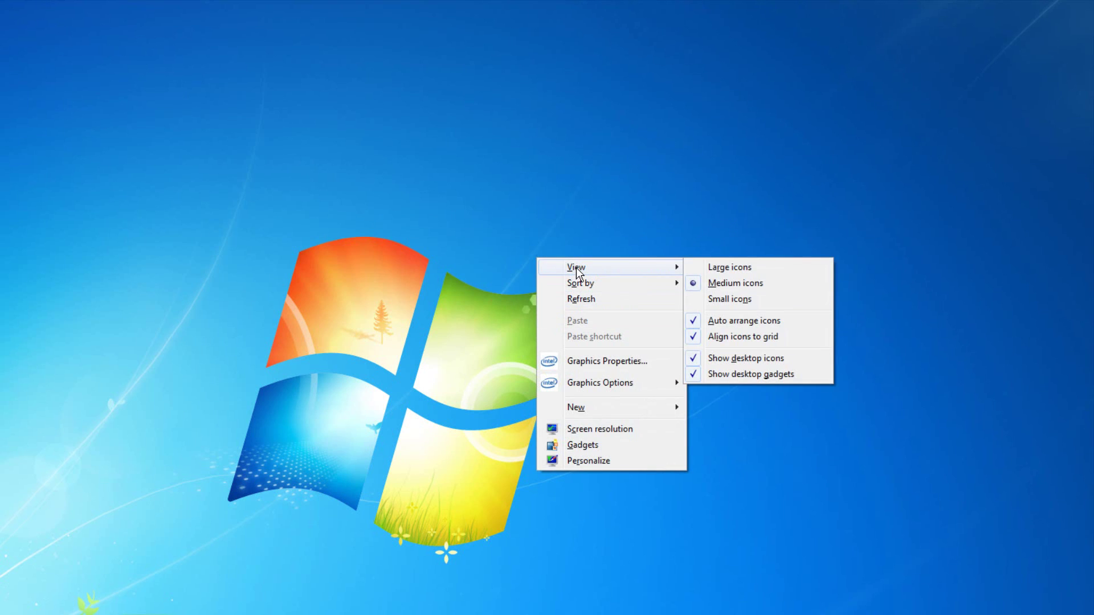
{"action": "left_click", "coordinate": [734, 269]}
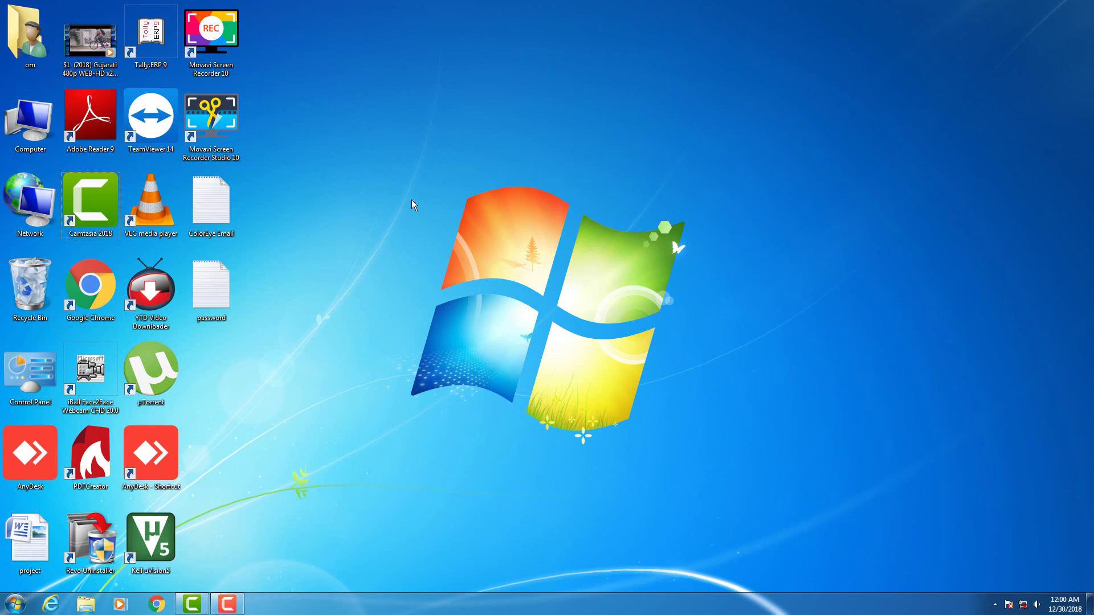
Switch the desktop icon size back to medium icons
{"action": "right_click", "coordinate": [428, 188]}
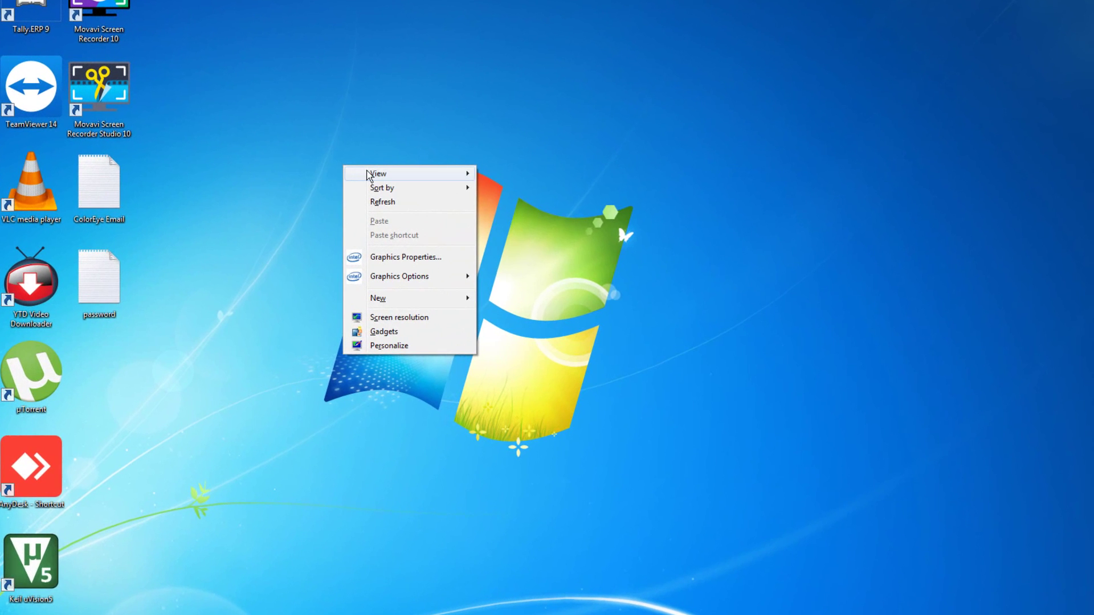
{"action": "mouse_move", "coordinate": [452, 195]}
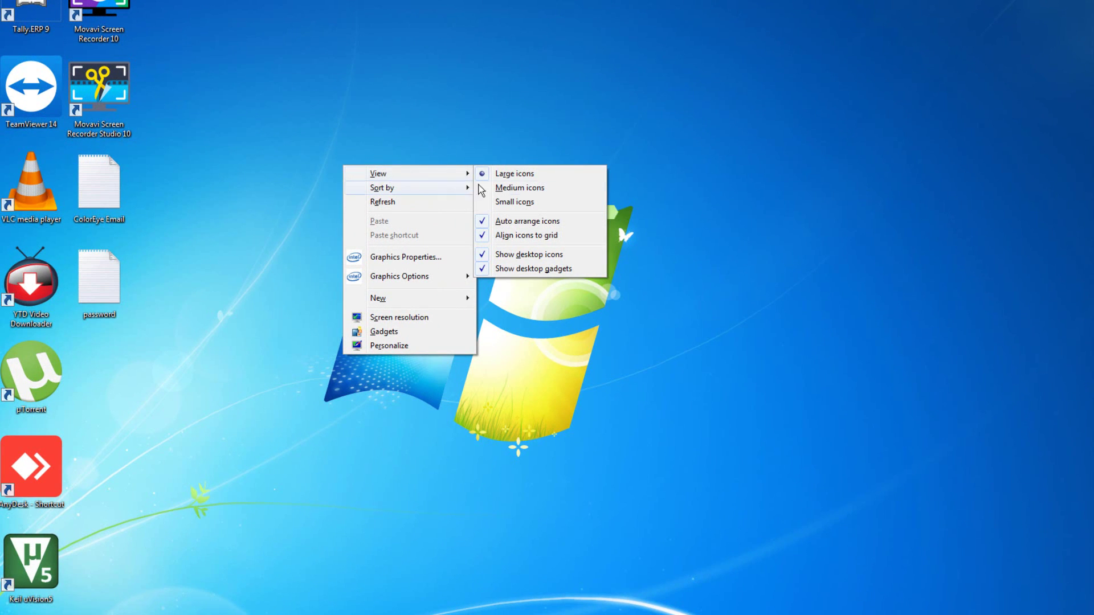
{"action": "left_click", "coordinate": [508, 189]}
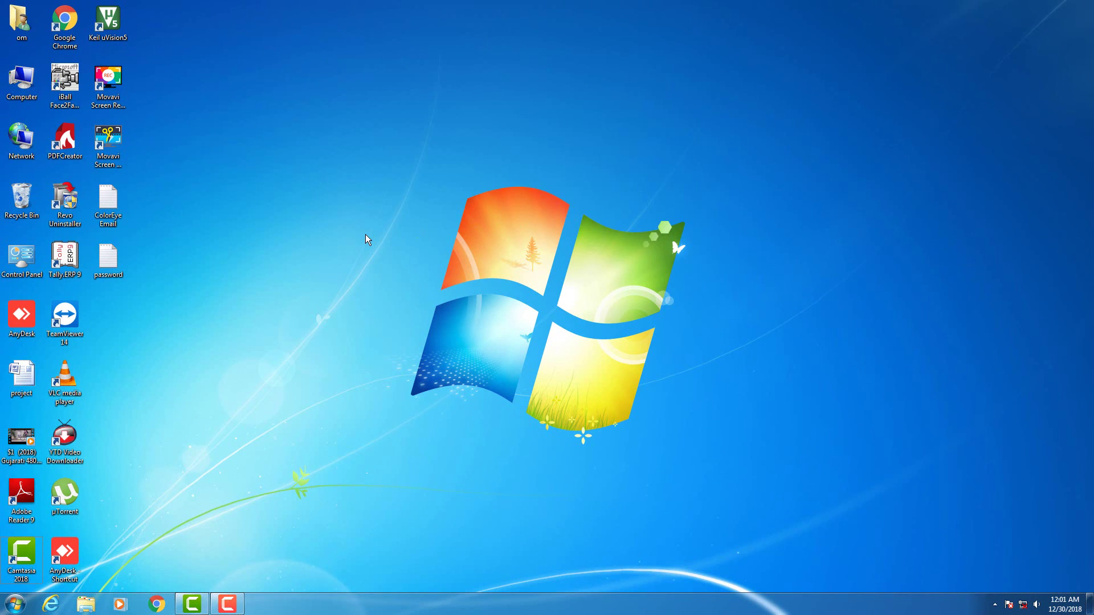
Display the desktop icons as small icons
{"action": "right_click", "coordinate": [512, 155]}
{"action": "mouse_move", "coordinate": [536, 164]}
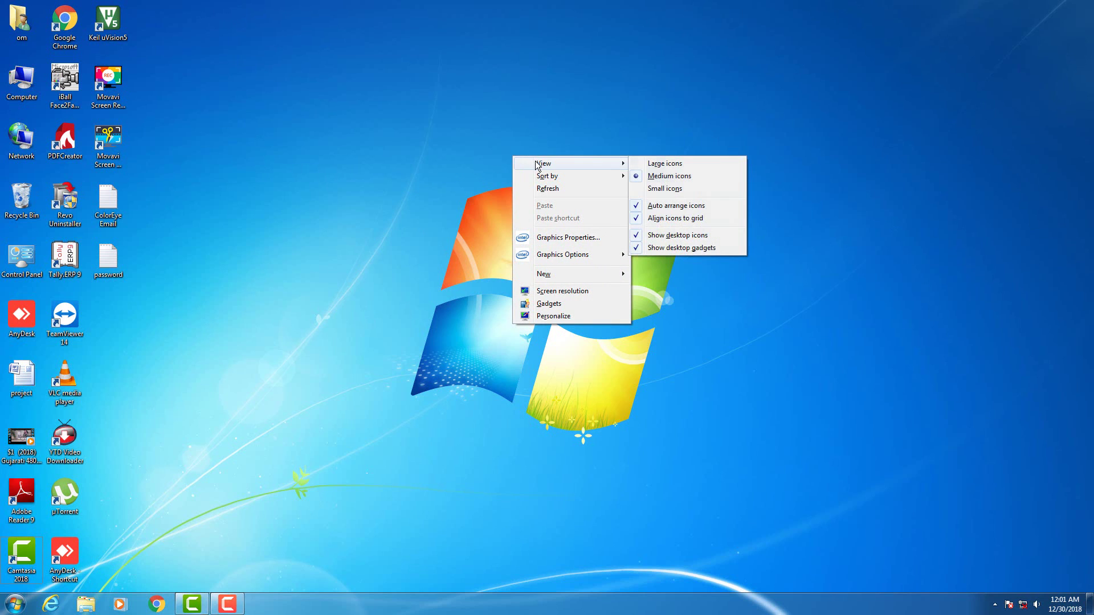
{"action": "left_click", "coordinate": [648, 191]}
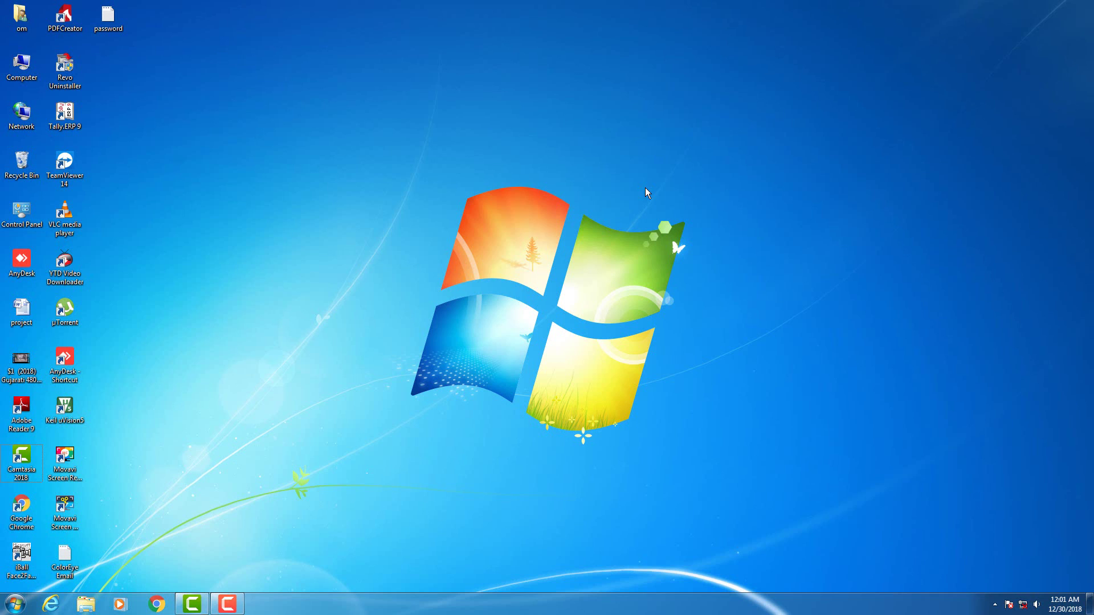
Return the desktop icons to the medium size
{"action": "right_click", "coordinate": [645, 188]}
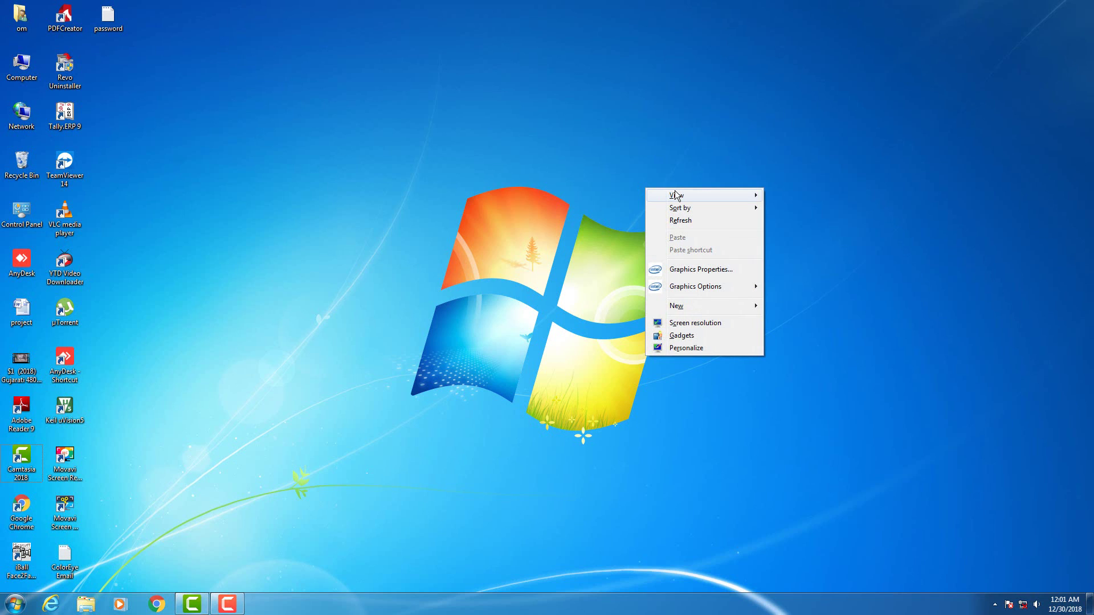
{"action": "mouse_move", "coordinate": [675, 195]}
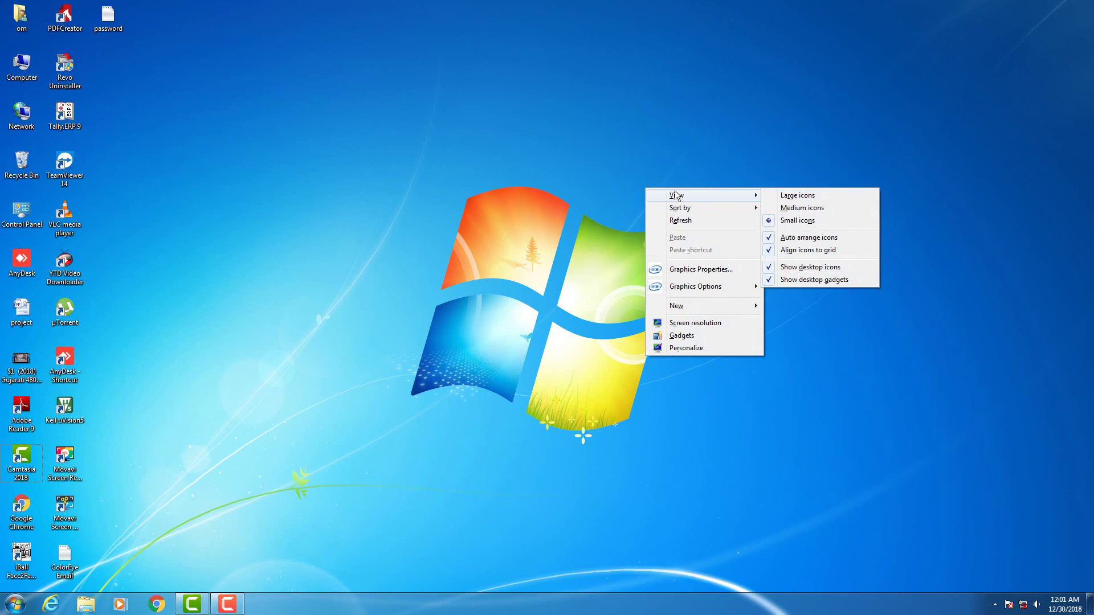
{"action": "left_click", "coordinate": [789, 209]}
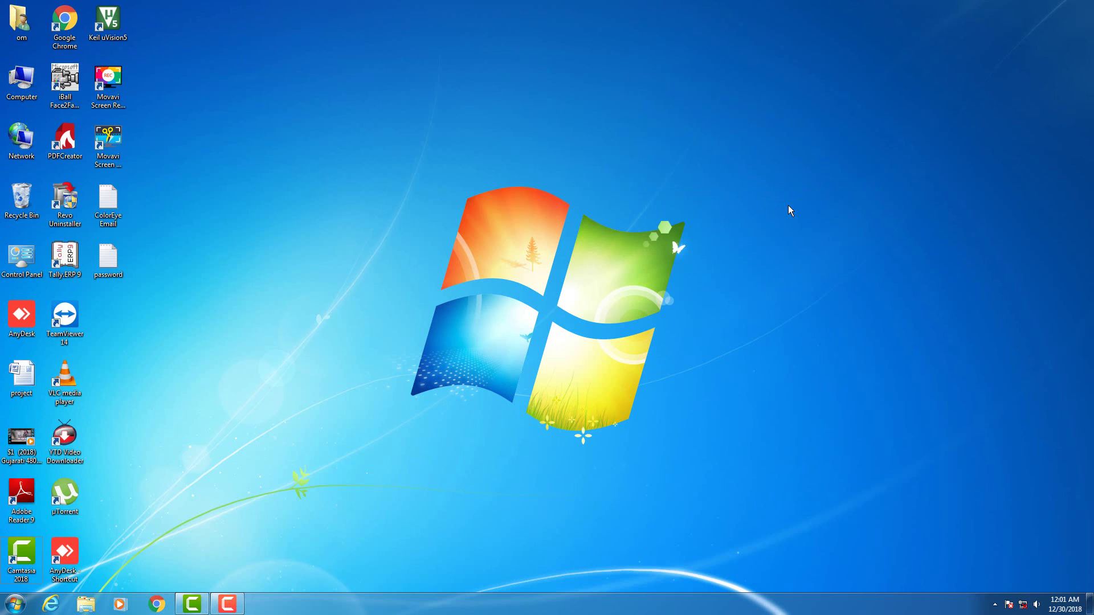
Sort the desktop icons by name
{"action": "right_click", "coordinate": [633, 201]}
{"action": "mouse_move", "coordinate": [667, 222]}
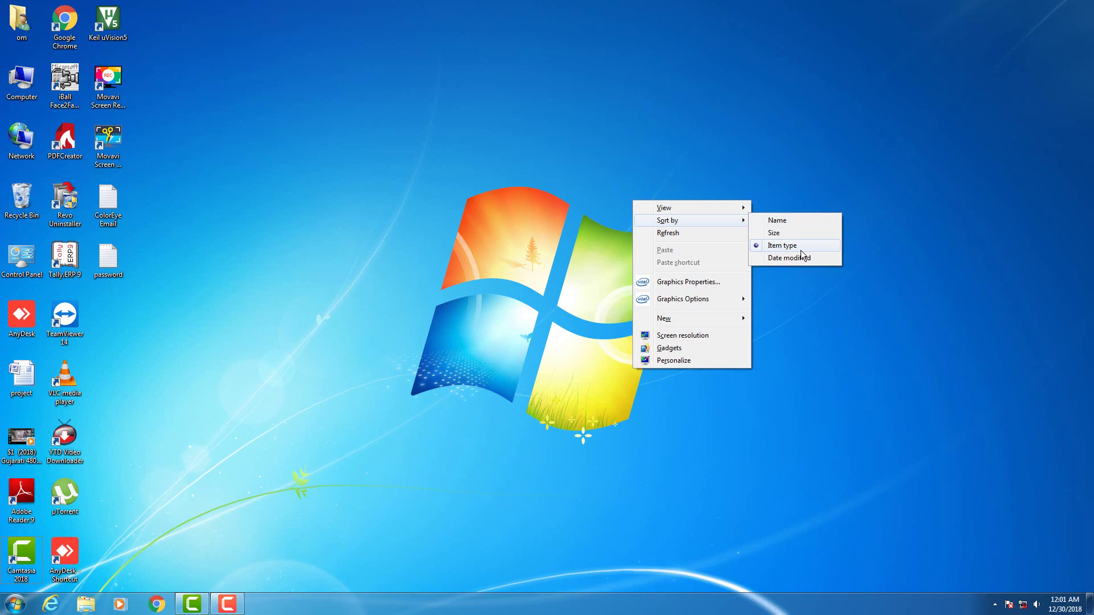
{"action": "left_click", "coordinate": [776, 220]}
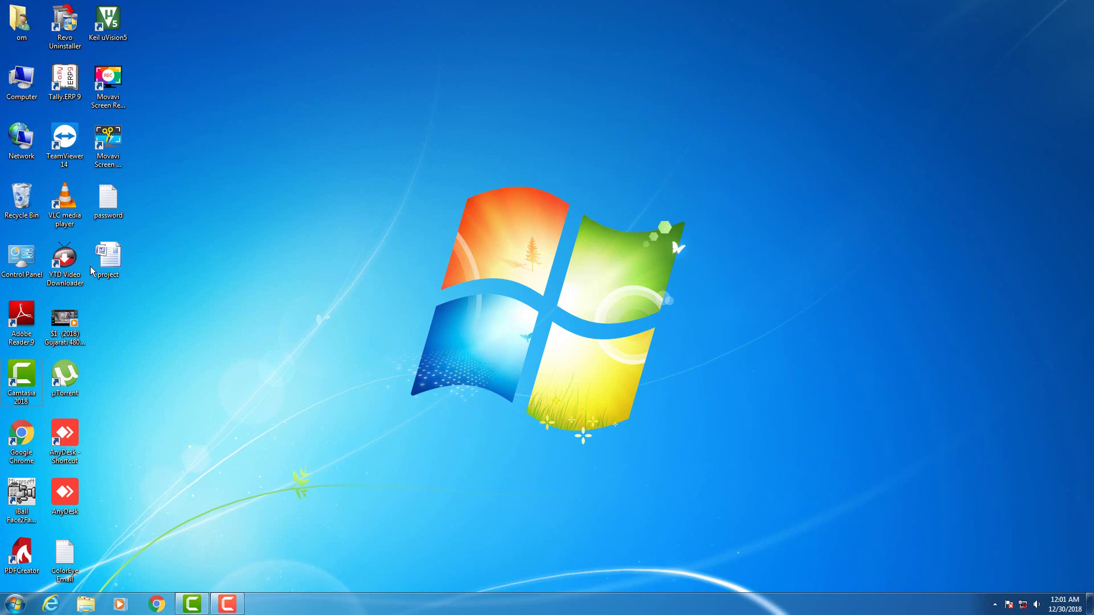
Sort the desktop icons by size
{"action": "right_click", "coordinate": [377, 151]}
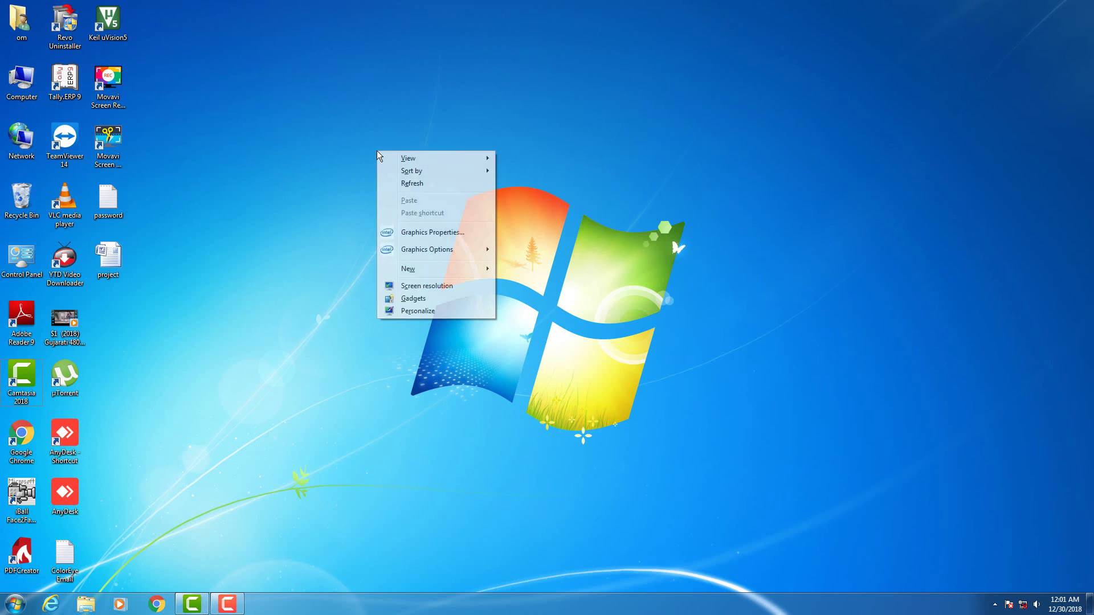
{"action": "mouse_move", "coordinate": [480, 171]}
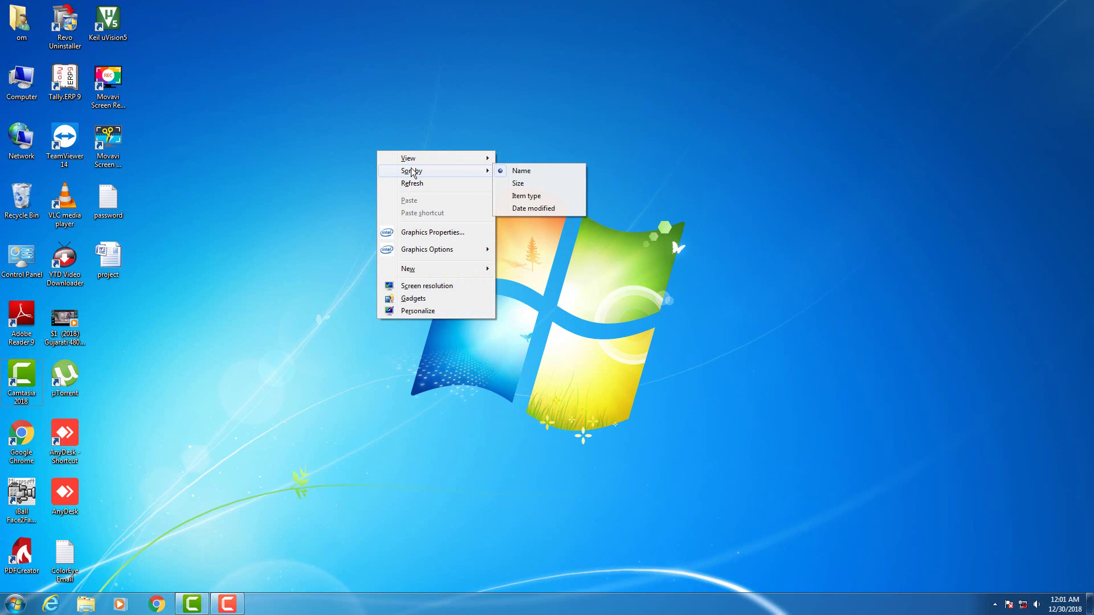
{"action": "left_click", "coordinate": [536, 186]}
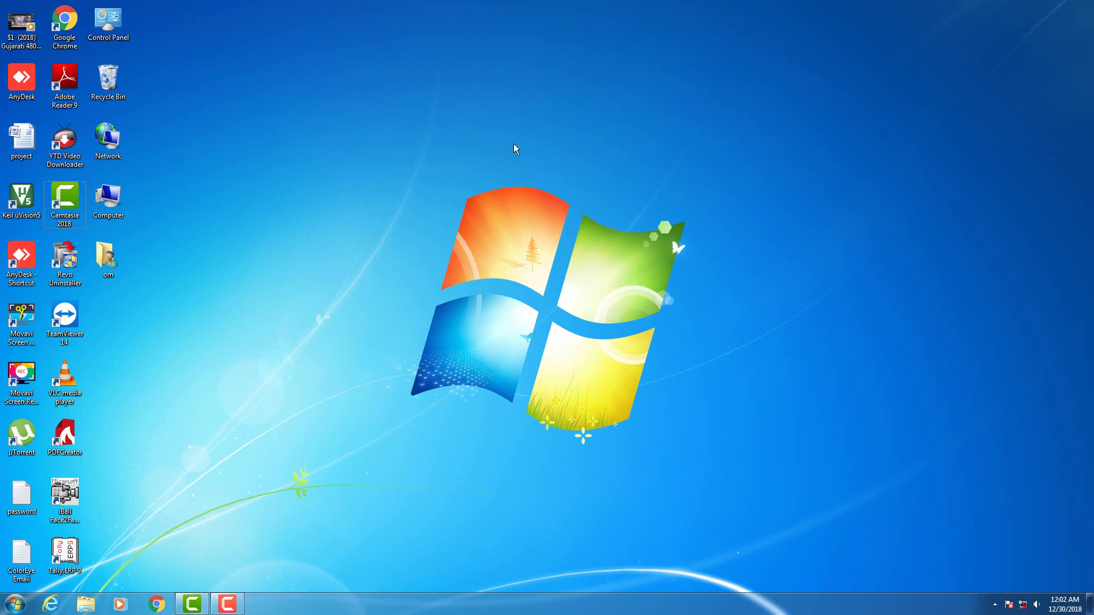
Sort the desktop icons by item type
{"action": "right_click", "coordinate": [453, 138]}
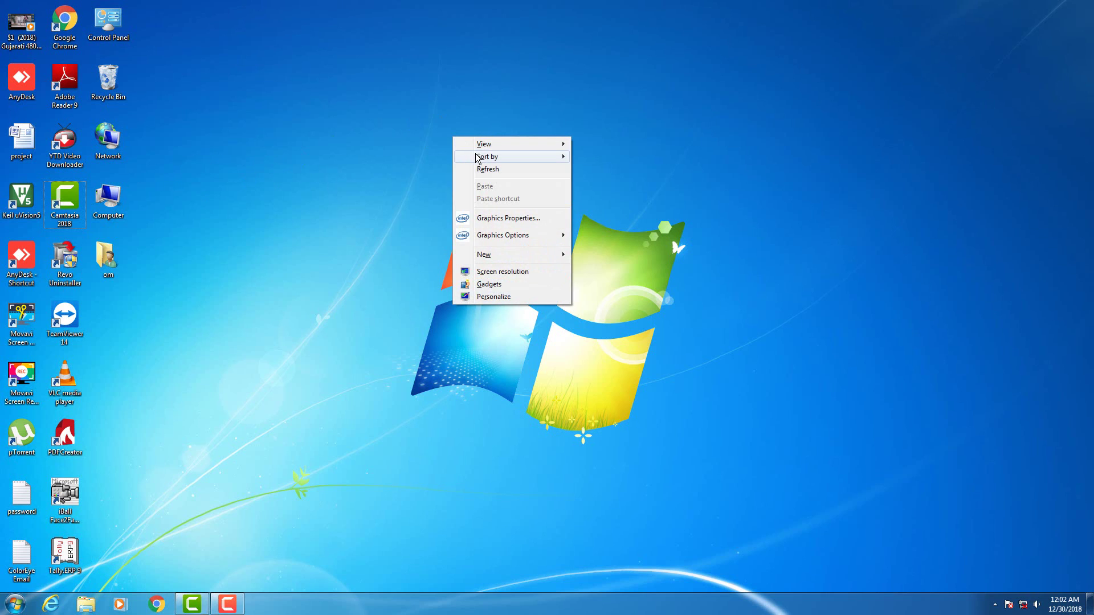
{"action": "mouse_move", "coordinate": [498, 160]}
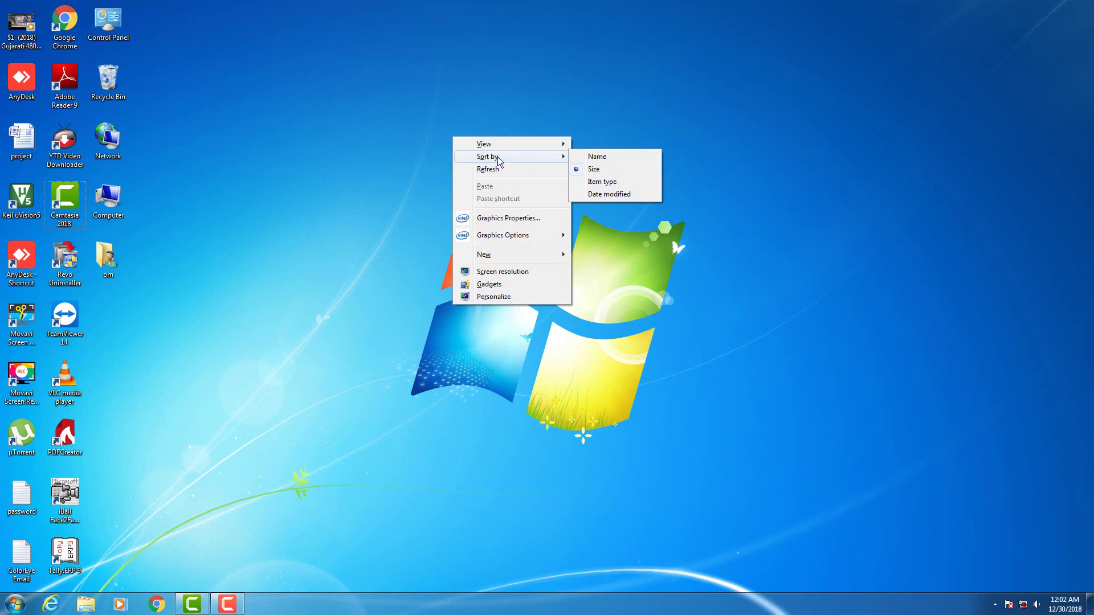
{"action": "left_click", "coordinate": [590, 182]}
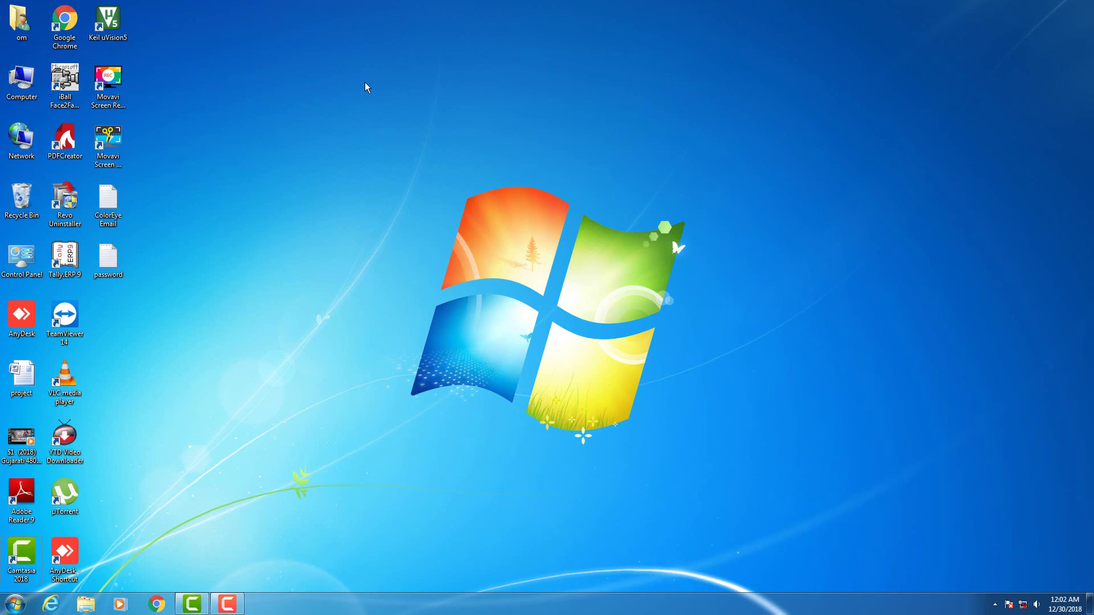
Sort the desktop icons by date modified, and return them to sorting by item type
{"action": "right_click", "coordinate": [422, 109]}
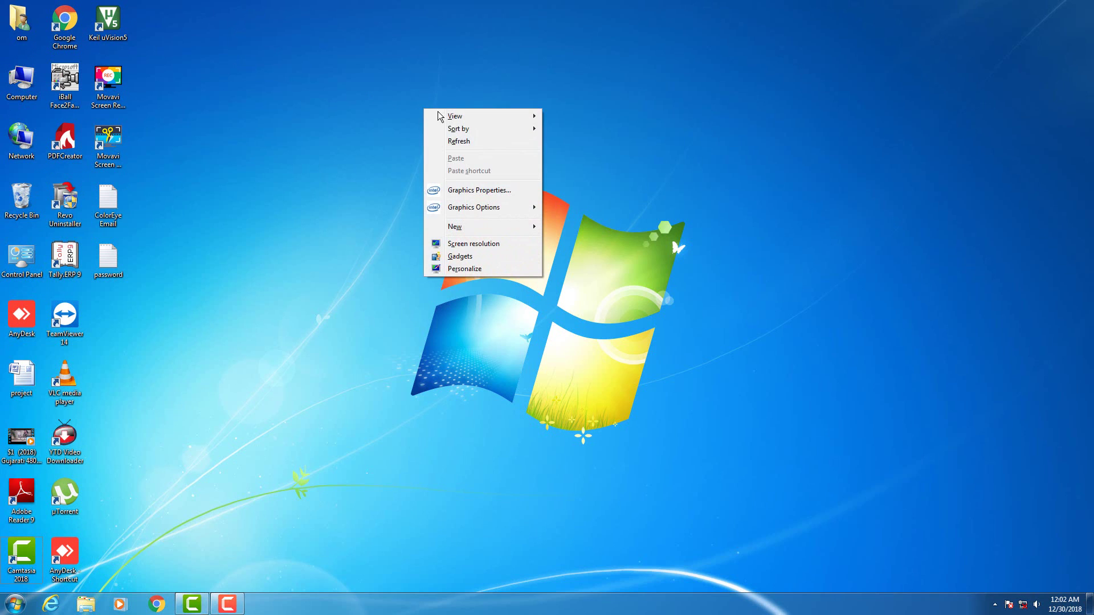
{"action": "mouse_move", "coordinate": [458, 131]}
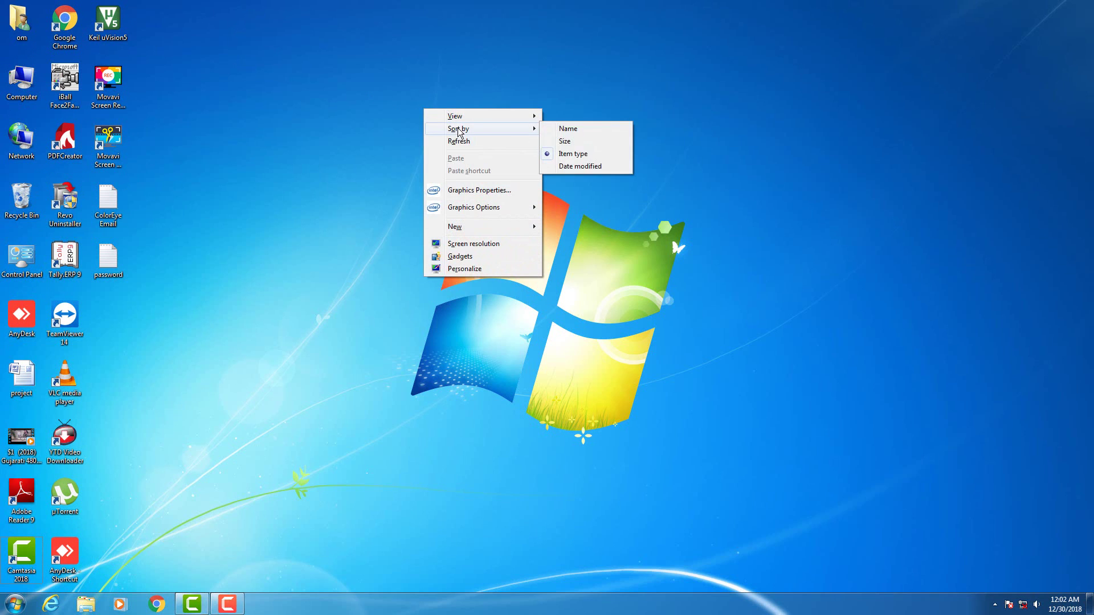
{"action": "left_click", "coordinate": [593, 169]}
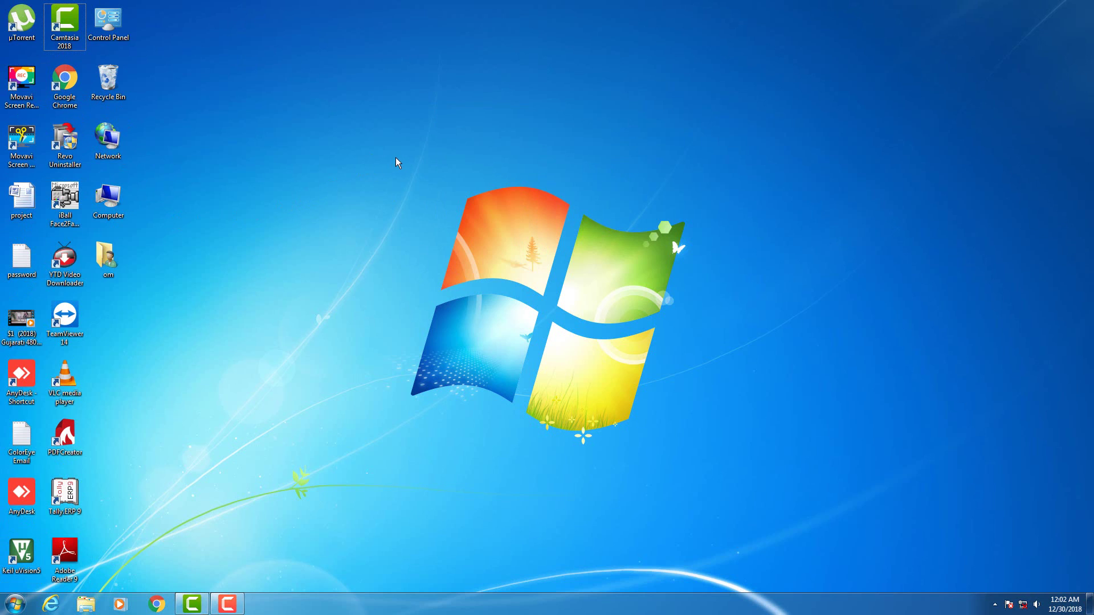
{"action": "right_click", "coordinate": [423, 144]}
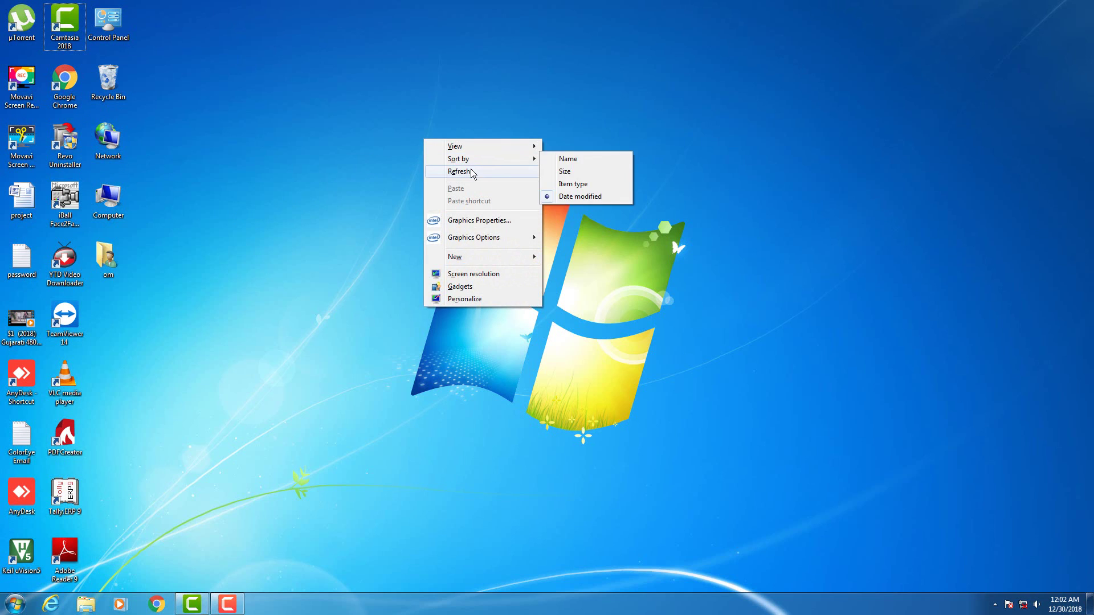
{"action": "left_click", "coordinate": [572, 185]}
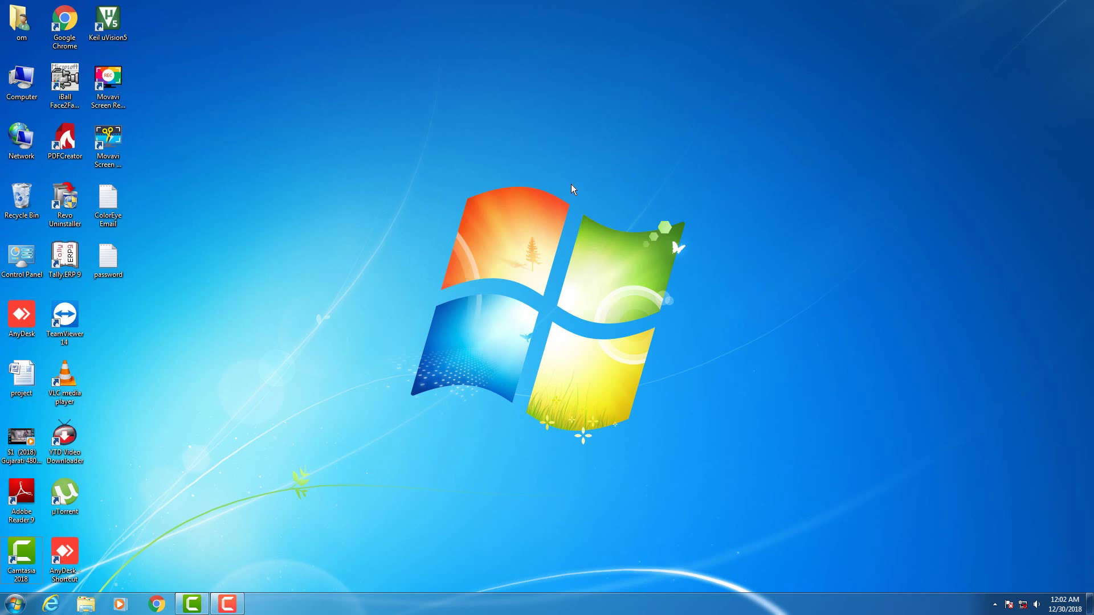
Refresh the desktop several times in a row
{"action": "right_click", "coordinate": [444, 157]}
{"action": "right_click", "coordinate": [488, 176]}
{"action": "left_click", "coordinate": [514, 209]}
{"action": "right_click", "coordinate": [514, 211]}
{"action": "left_click", "coordinate": [561, 250]}
{"action": "right_click", "coordinate": [576, 261]}
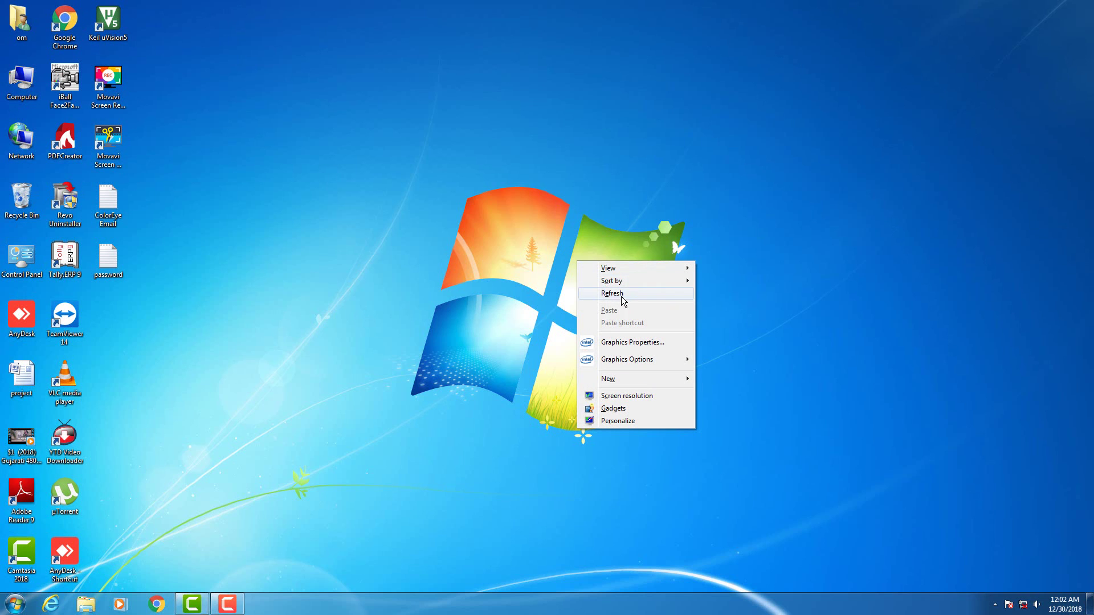
Dismiss the color scheme performance prompt and turn off automatic arrangement of the desktop icons
{"action": "mouse_move", "coordinate": [630, 269]}
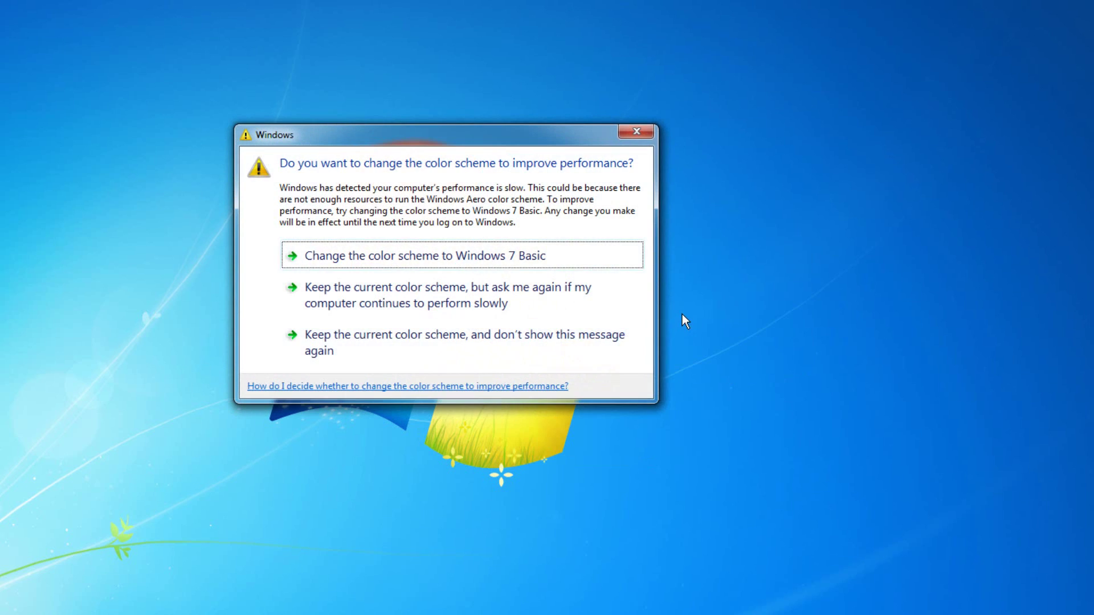
{"action": "left_click", "coordinate": [635, 134]}
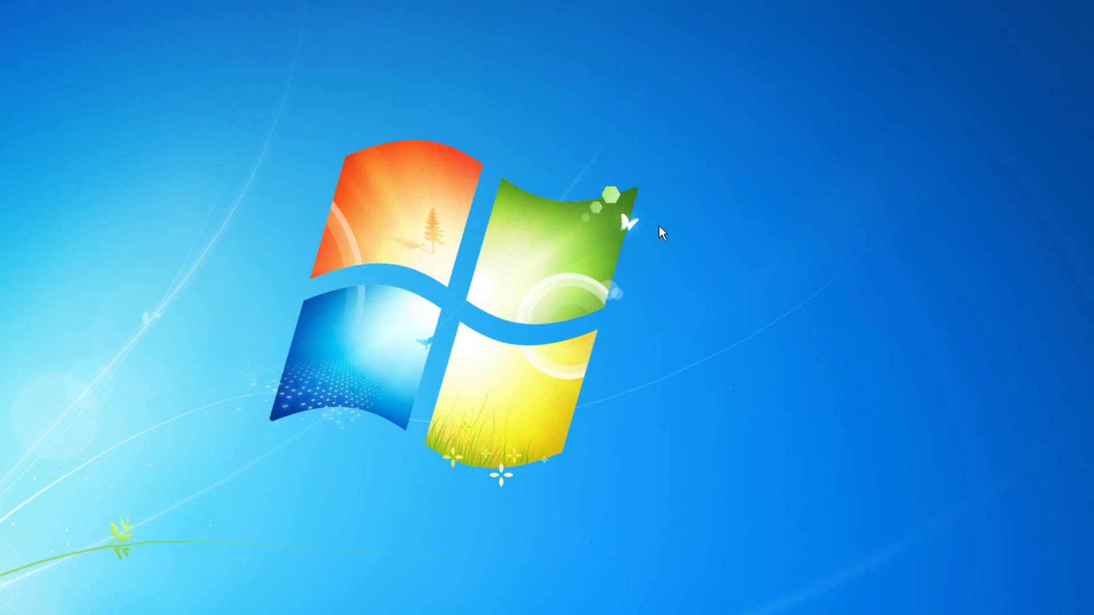
{"action": "right_click", "coordinate": [662, 242]}
{"action": "mouse_move", "coordinate": [676, 260]}
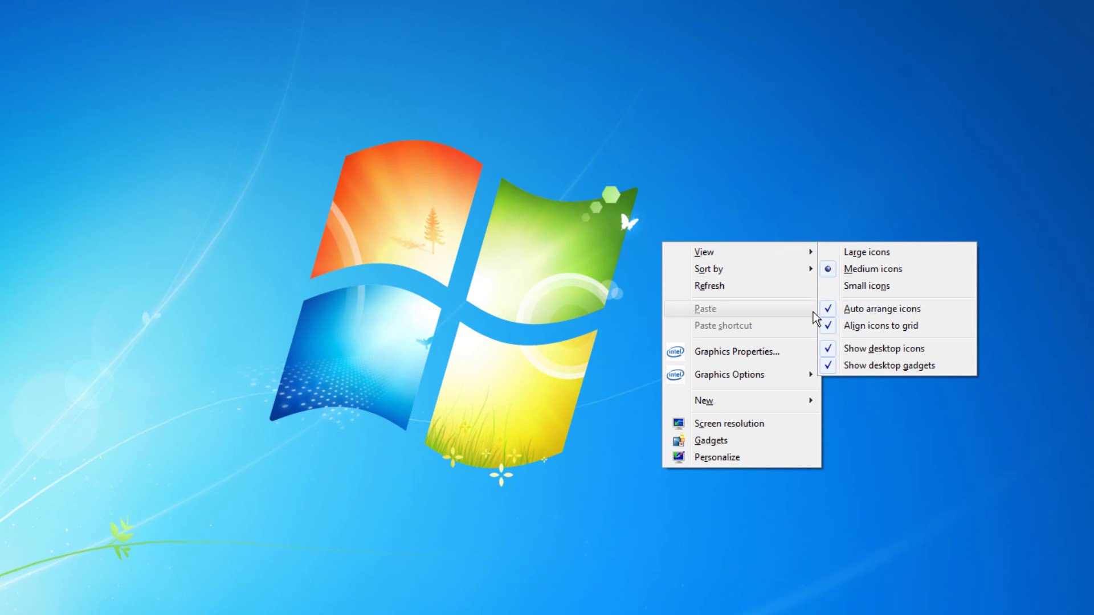
{"action": "left_click", "coordinate": [848, 309]}
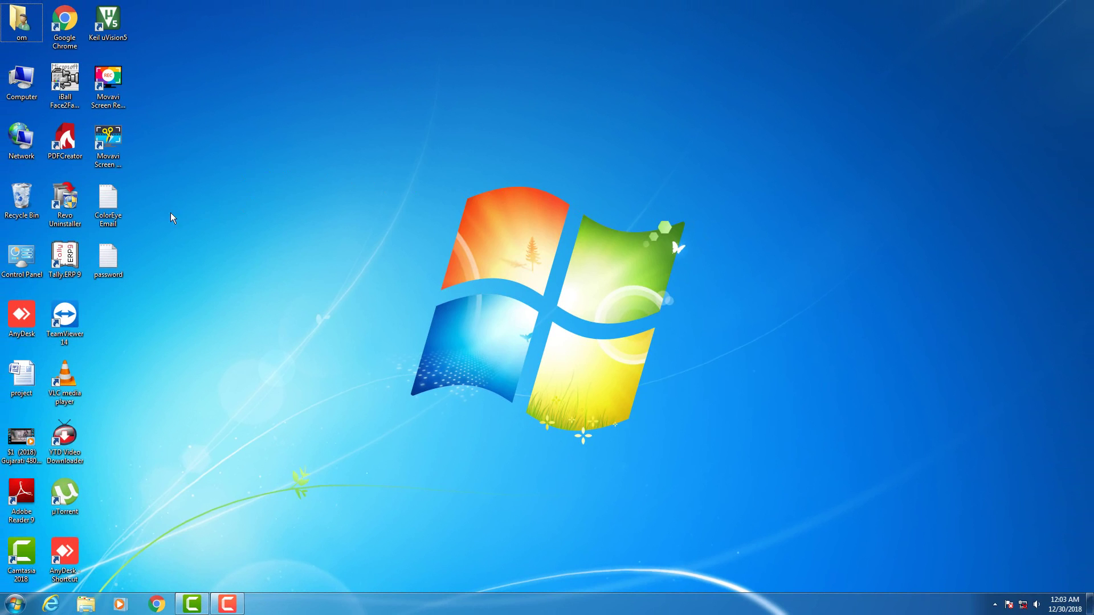
Move the ColorEye Email, Movavi Screen Recorder Studio 10 and password icons out of their column to separate free spots on the desktop
{"action": "left_click_drag", "start_coordinate": [123, 203], "coordinate": [353, 230]}
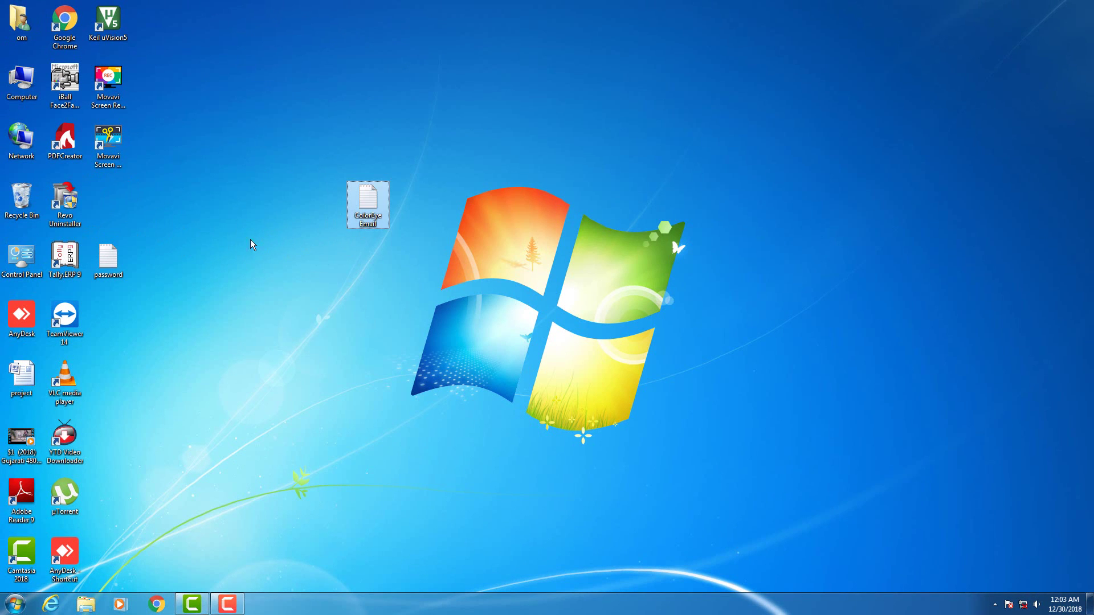
{"action": "left_click_drag", "start_coordinate": [111, 145], "coordinate": [610, 108]}
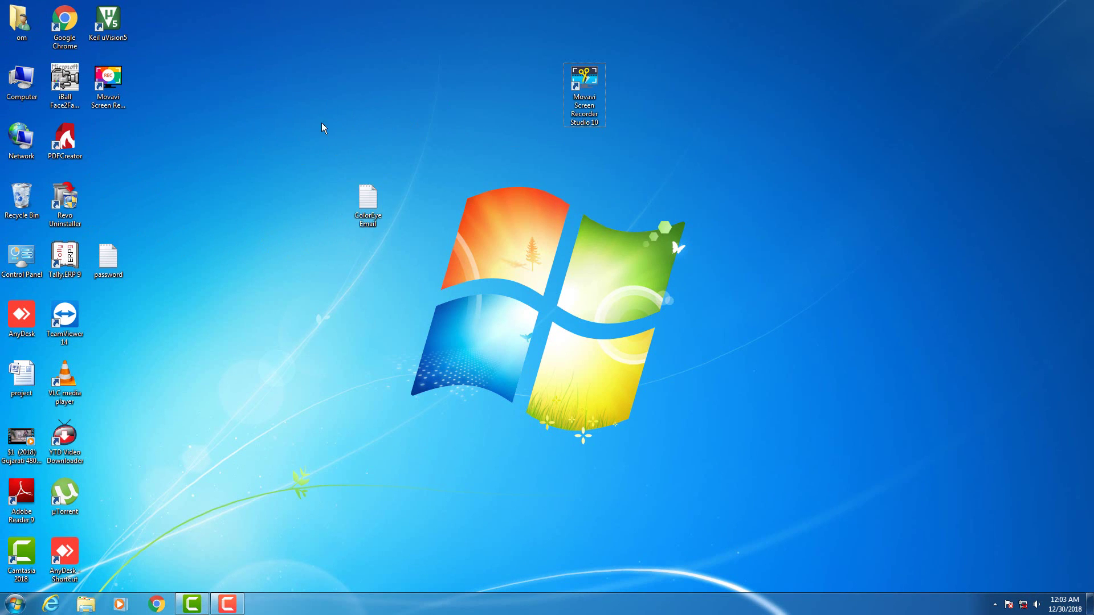
{"action": "left_click_drag", "start_coordinate": [114, 263], "coordinate": [832, 251]}
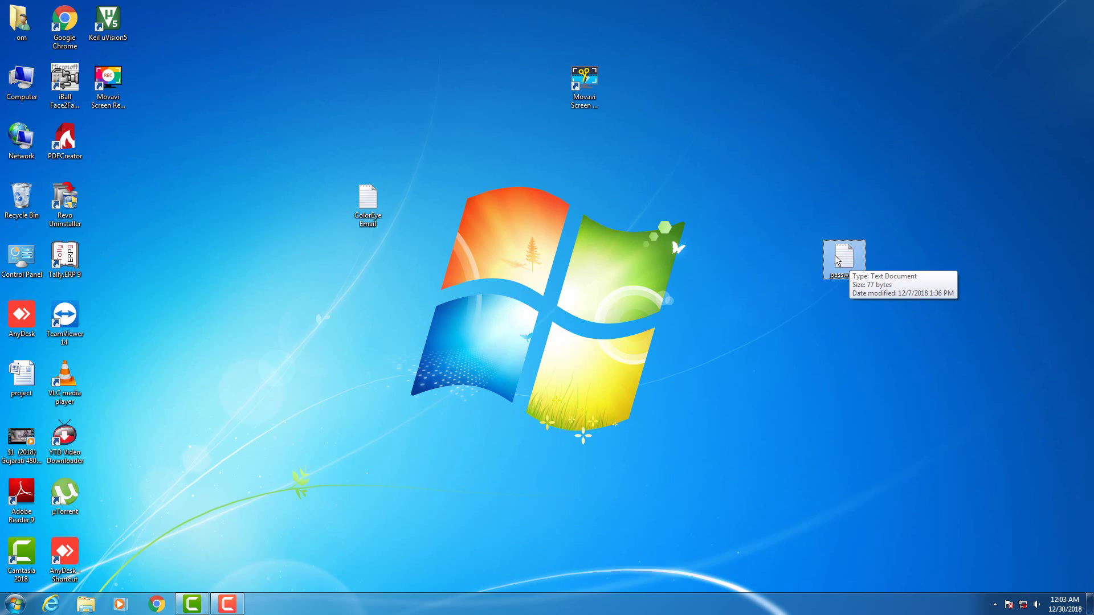
Move the Movavi Screen Recorder Studio 10, password and ColorEye Email icons into free spots along the desktop's right edge
{"action": "left_click_drag", "start_coordinate": [589, 87], "coordinate": [1021, 144]}
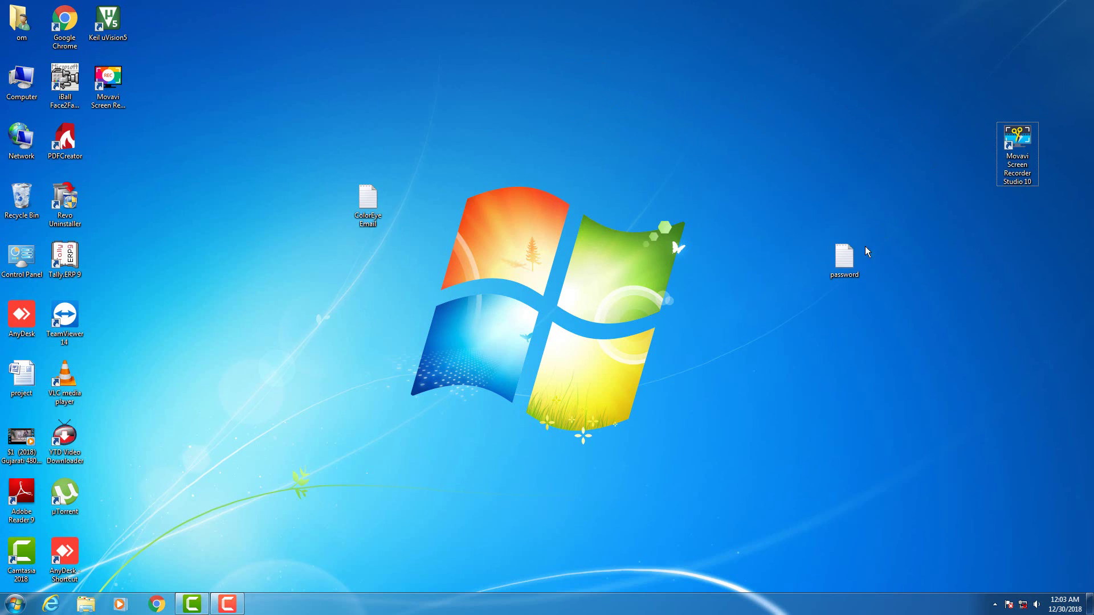
{"action": "left_click_drag", "start_coordinate": [844, 259], "coordinate": [1032, 273]}
{"action": "left_click_drag", "start_coordinate": [374, 212], "coordinate": [418, 212]}
{"action": "left_click_drag", "start_coordinate": [448, 181], "coordinate": [978, 69]}
{"action": "left_click_drag", "start_coordinate": [406, 213], "coordinate": [993, 81]}
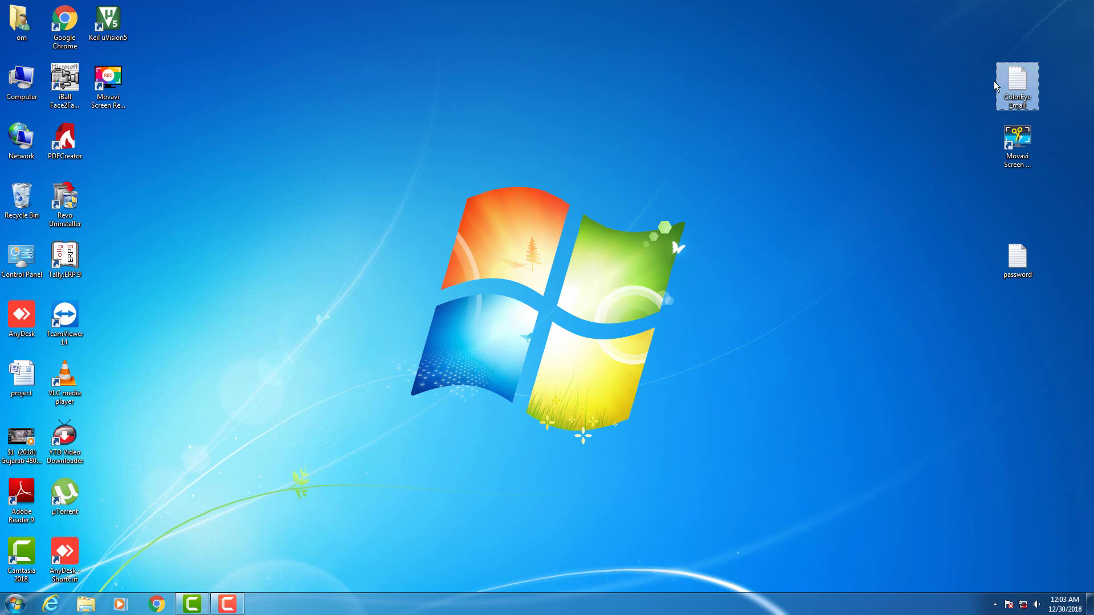
Turn on automatic arrangement of the desktop icons to pull the scattered icons back into their columns
{"action": "right_click", "coordinate": [731, 136]}
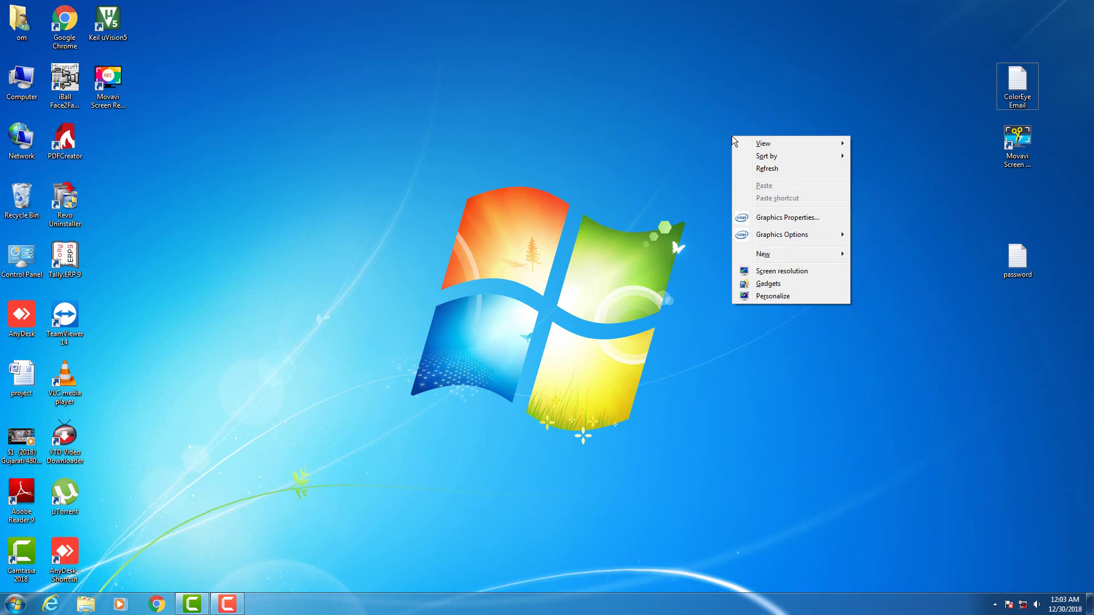
{"action": "mouse_move", "coordinate": [750, 145]}
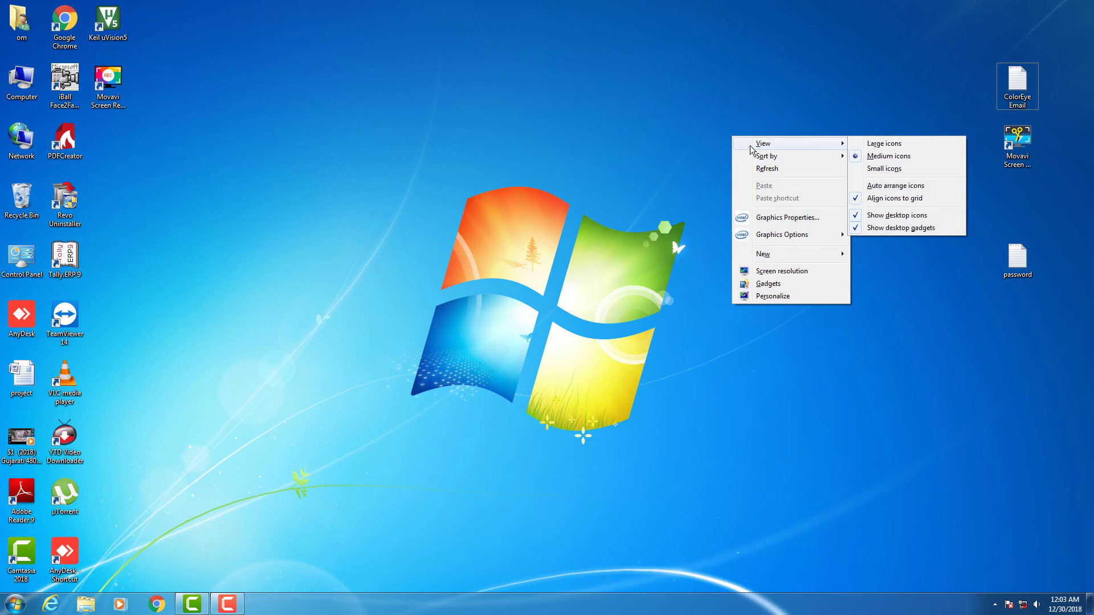
{"action": "left_click", "coordinate": [876, 191]}
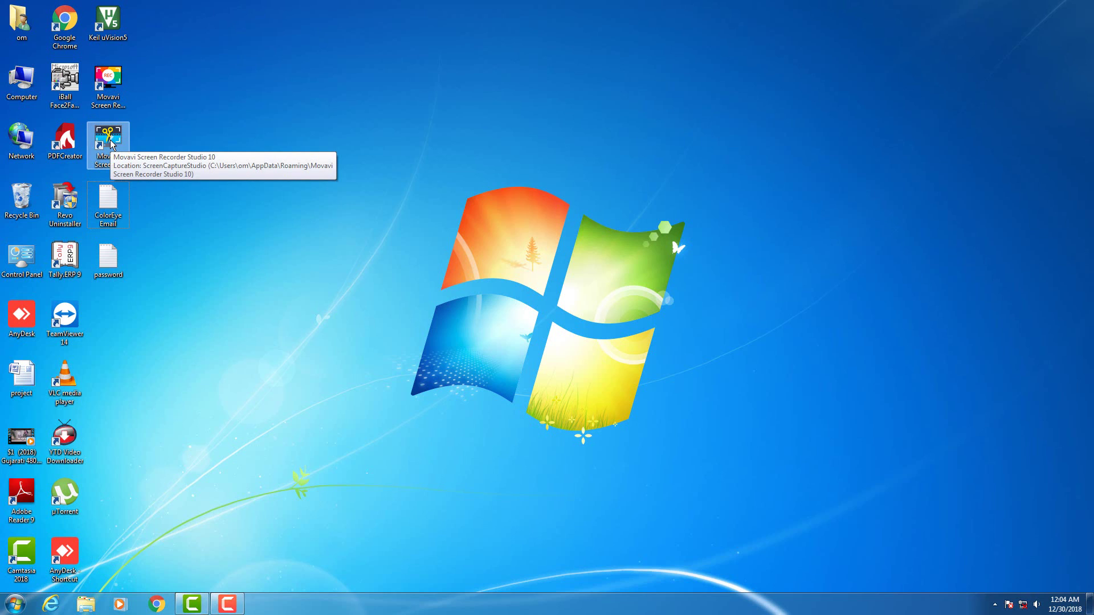
Turn off automatic icon arrangement and move the Tally.ERP 9 and Camtasia 2018 icons to the desktop's right edge
{"action": "right_click", "coordinate": [393, 247]}
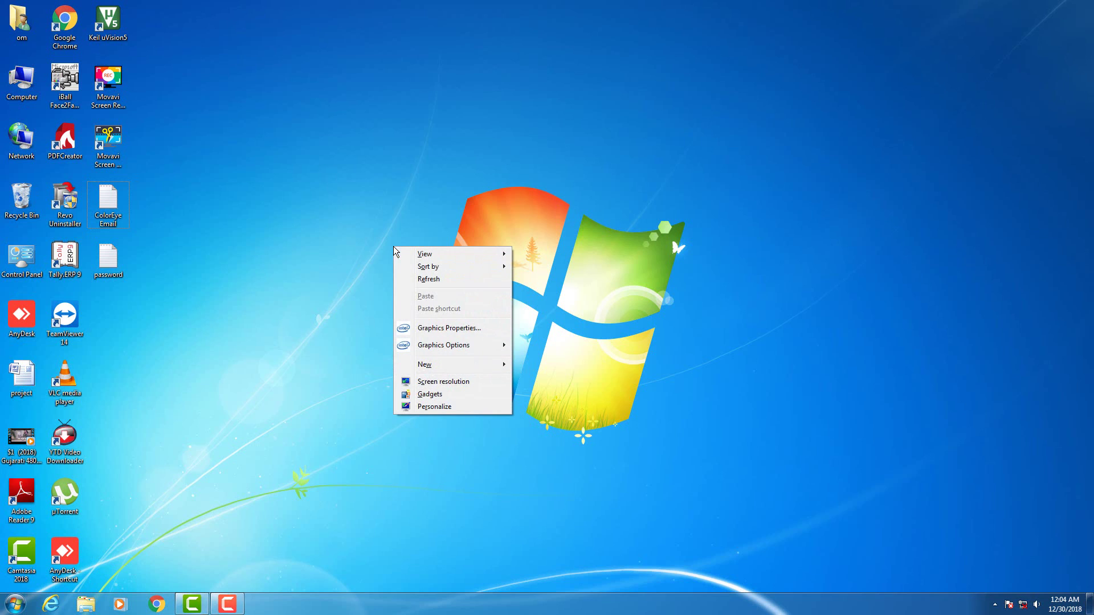
{"action": "mouse_move", "coordinate": [439, 268]}
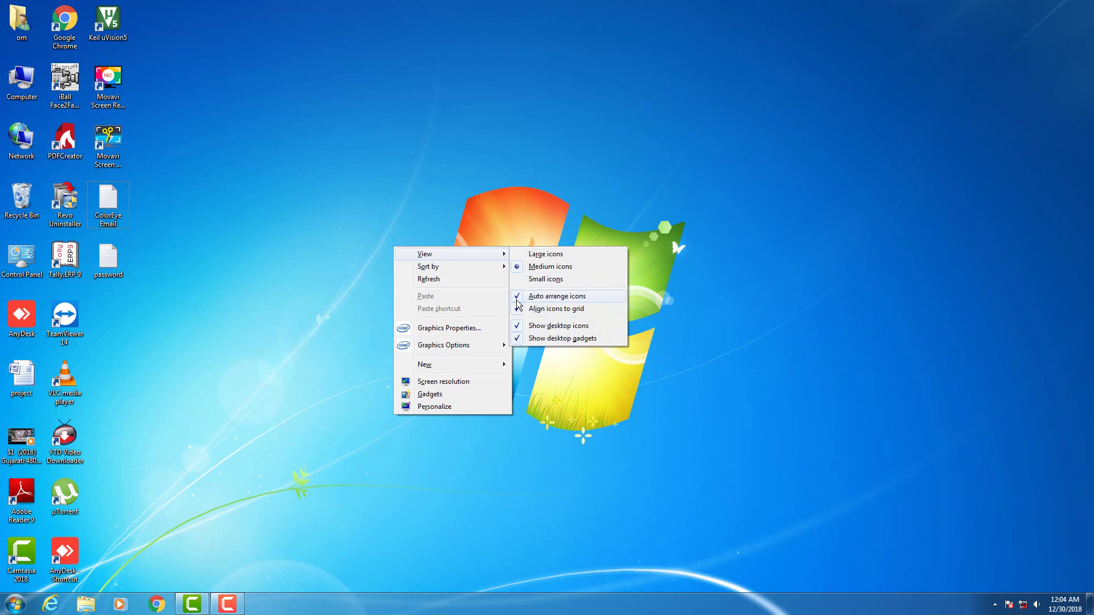
{"action": "left_click", "coordinate": [517, 297]}
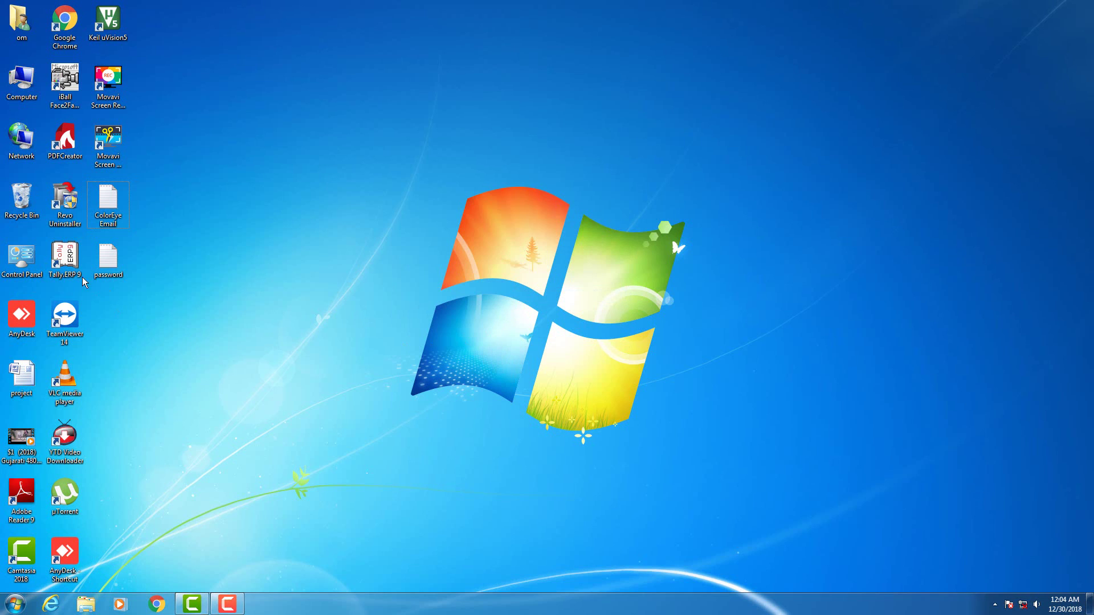
{"action": "left_click_drag", "start_coordinate": [68, 262], "coordinate": [943, 68]}
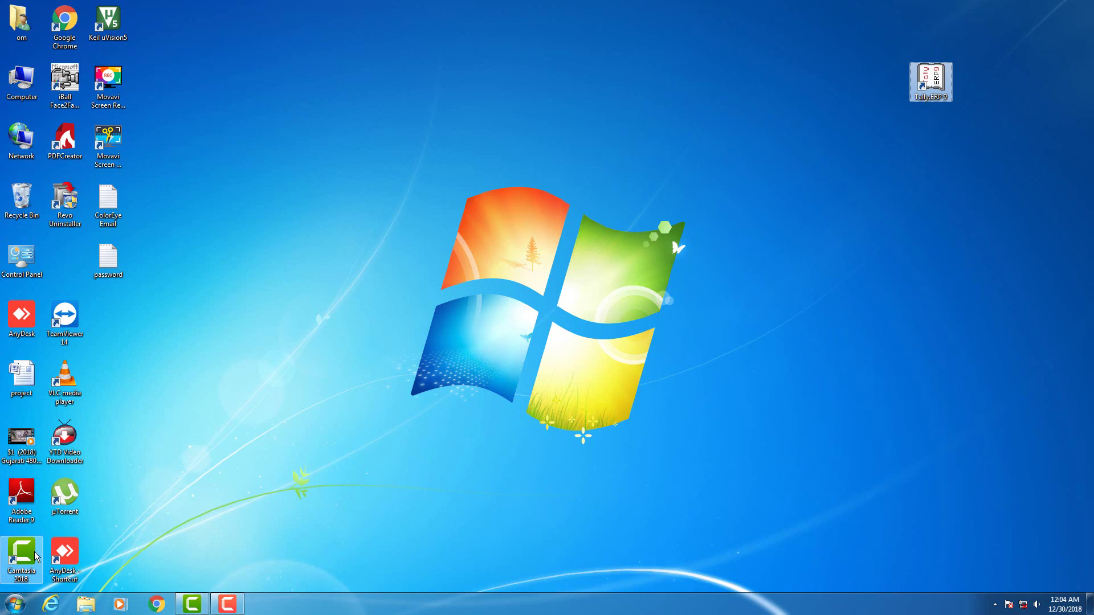
{"action": "left_click_drag", "start_coordinate": [22, 555], "coordinate": [1006, 147]}
{"action": "left_click_drag", "start_coordinate": [932, 79], "coordinate": [1017, 77]}
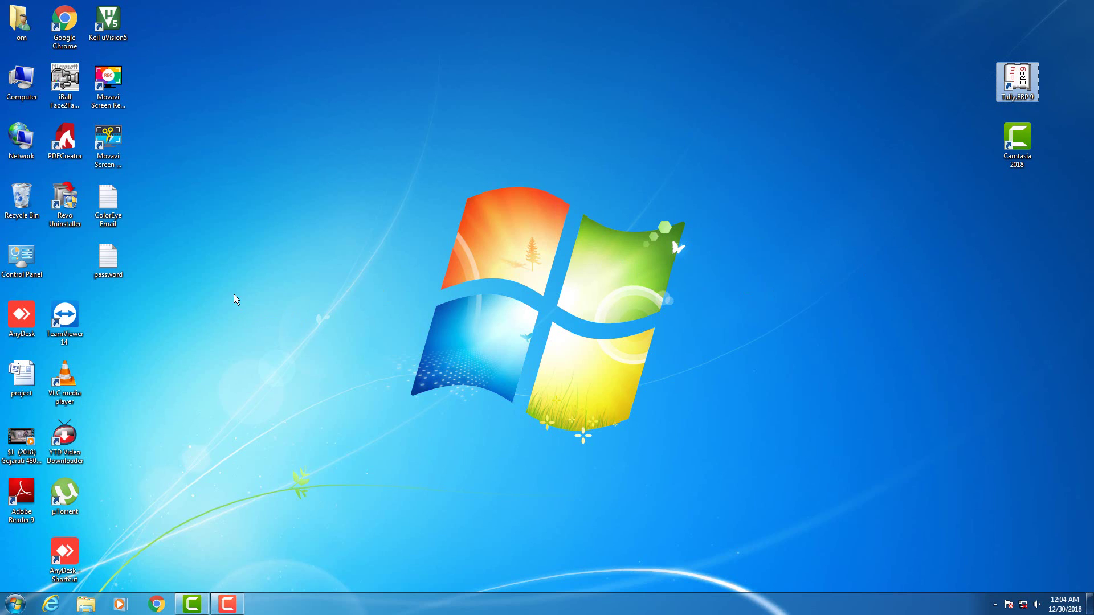
Shift the TeamViewer 14, VLC media player, YTD Video Downloader, µTorrent and AnyDesk shortcut icons up one spot each to close the column's gap
{"action": "left_click_drag", "start_coordinate": [81, 329], "coordinate": [73, 269]}
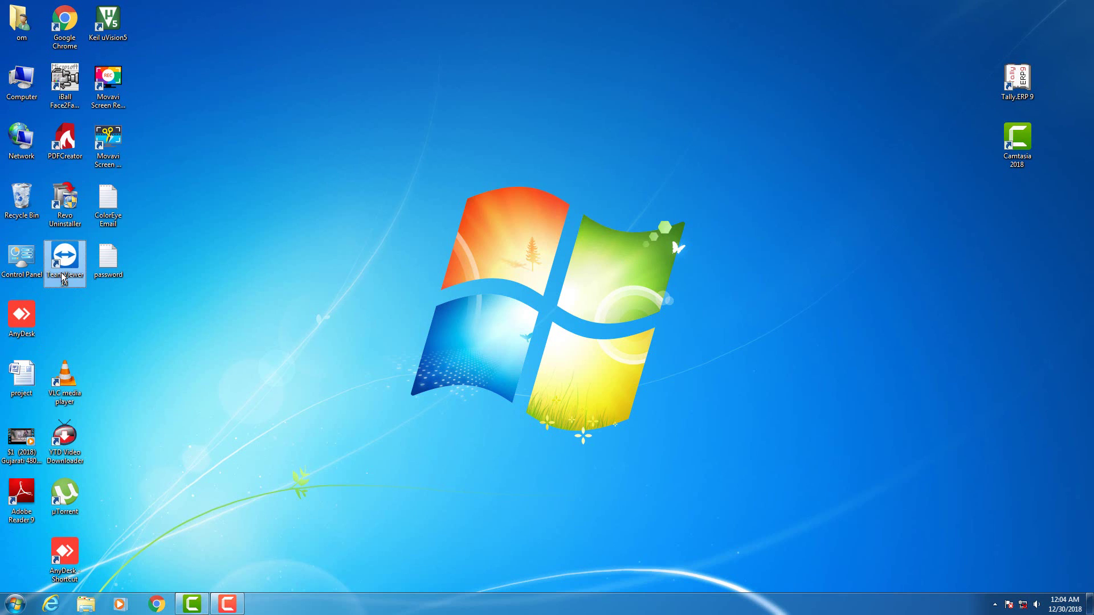
{"action": "left_click_drag", "start_coordinate": [60, 373], "coordinate": [64, 318]}
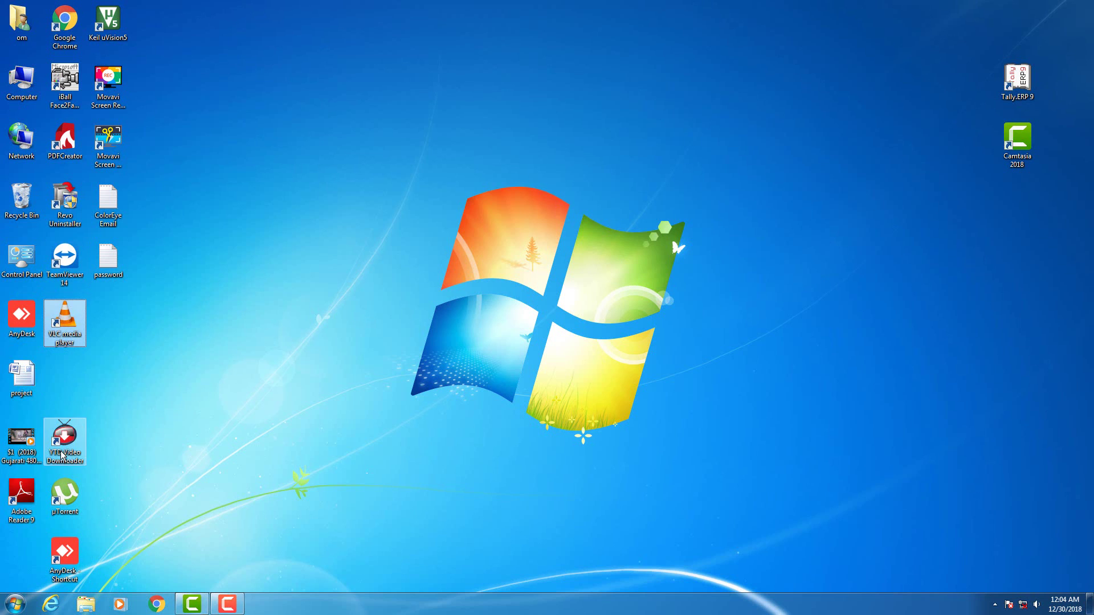
{"action": "left_click_drag", "start_coordinate": [64, 439], "coordinate": [64, 379]}
{"action": "left_click_drag", "start_coordinate": [73, 499], "coordinate": [78, 447]}
{"action": "left_click_drag", "start_coordinate": [63, 538], "coordinate": [60, 479]}
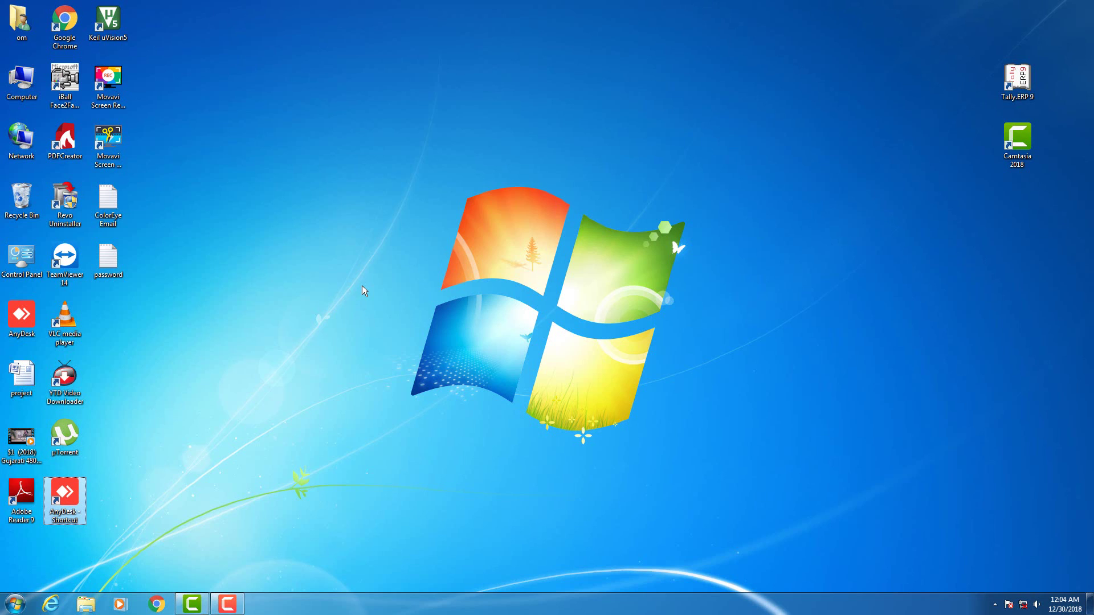
Turn automatic arrangement of the desktop icons back on
{"action": "right_click", "coordinate": [350, 231]}
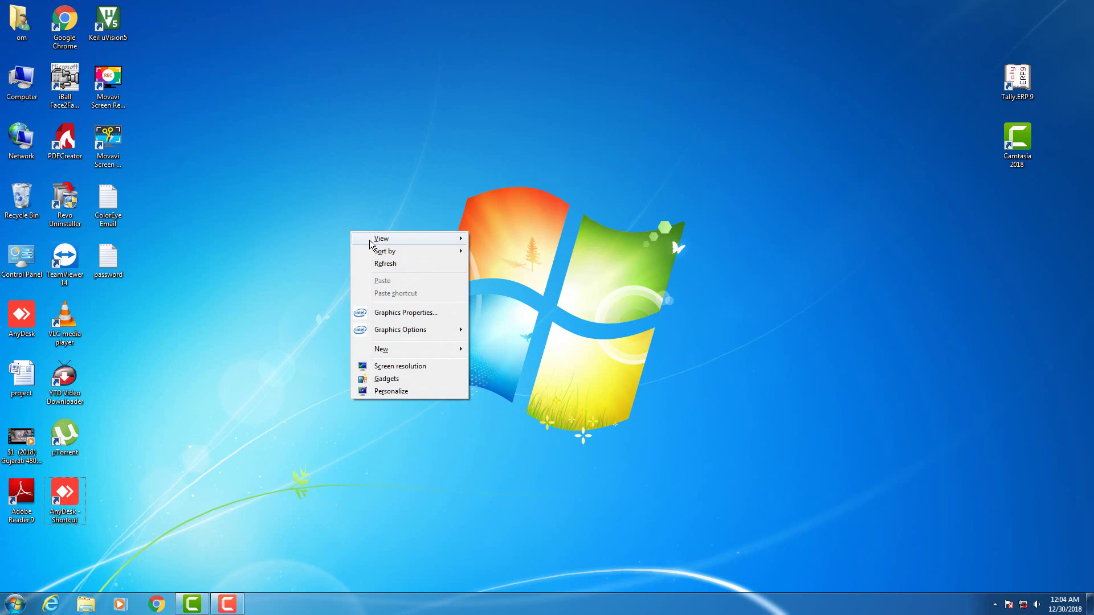
{"action": "mouse_move", "coordinate": [374, 242]}
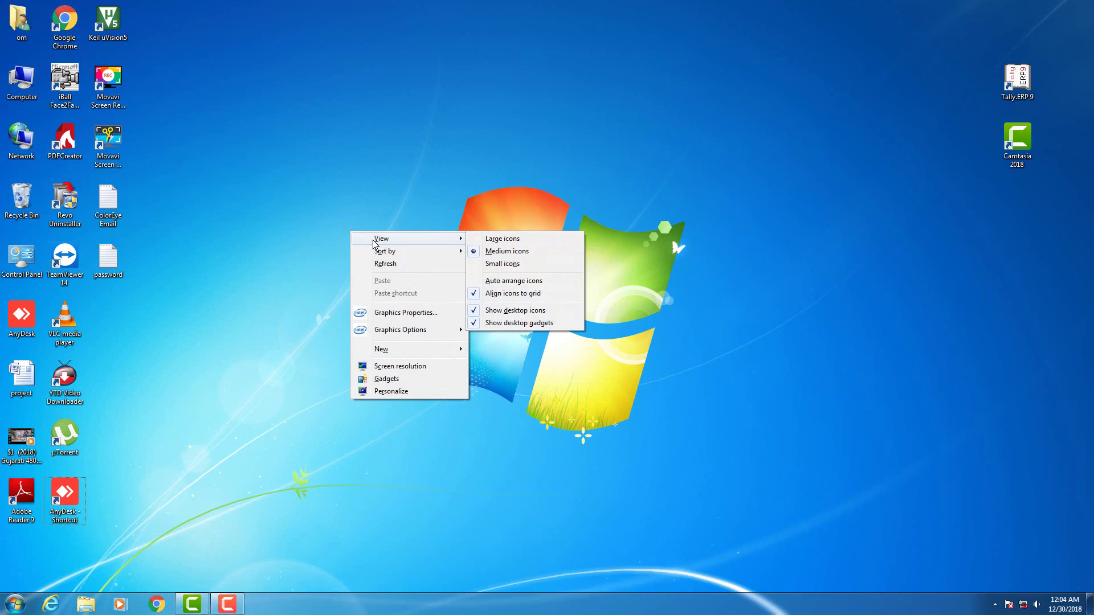
{"action": "left_click", "coordinate": [494, 282]}
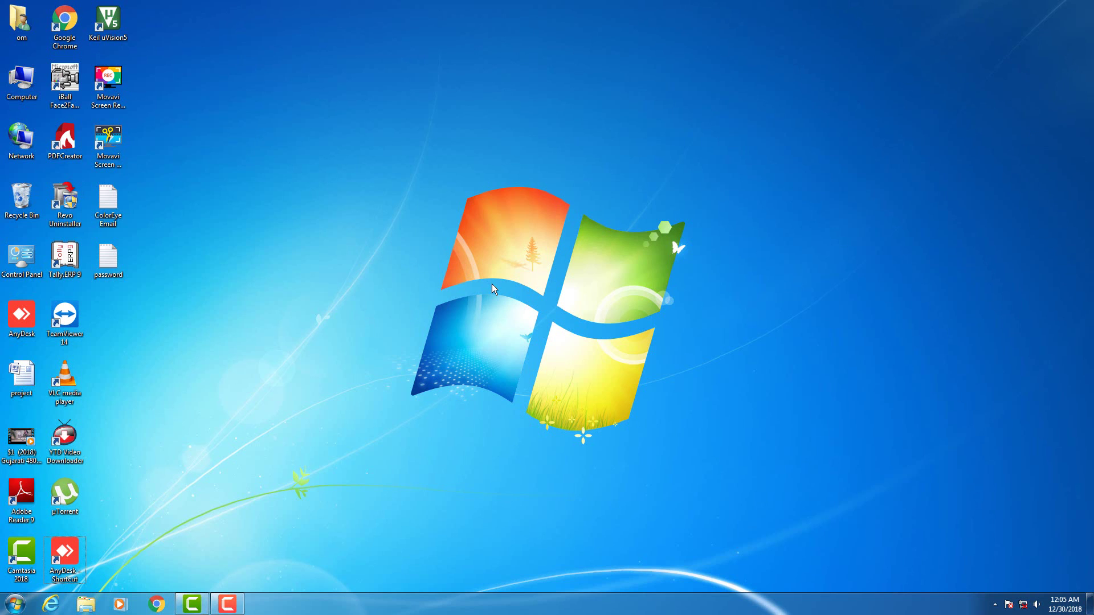
Hide all desktop icons, and show them again
{"action": "right_click", "coordinate": [492, 285]}
{"action": "mouse_move", "coordinate": [541, 296]}
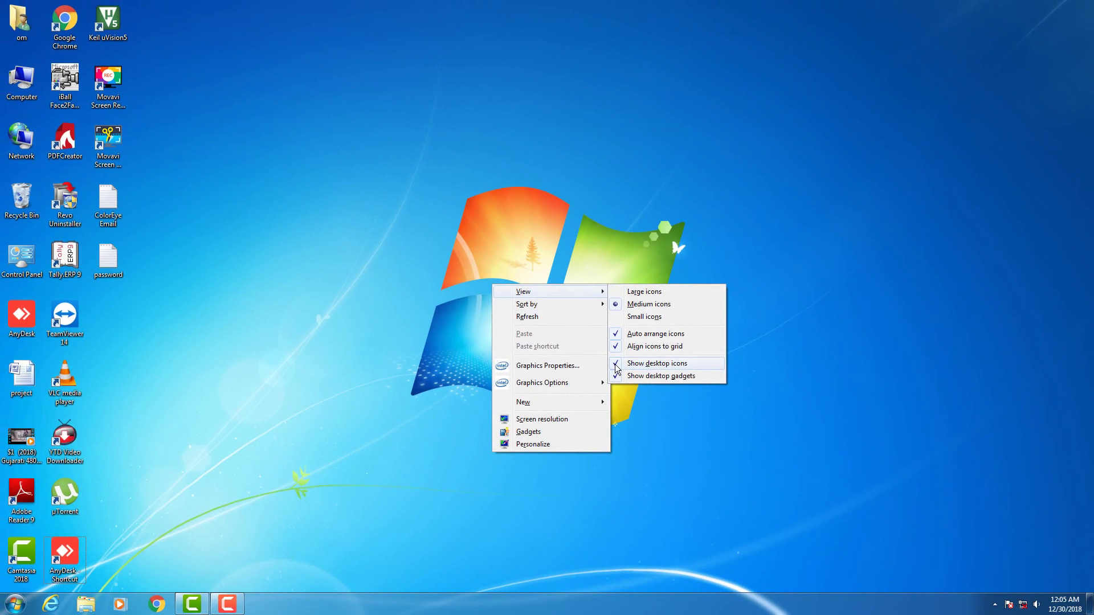
{"action": "left_click", "coordinate": [483, 263]}
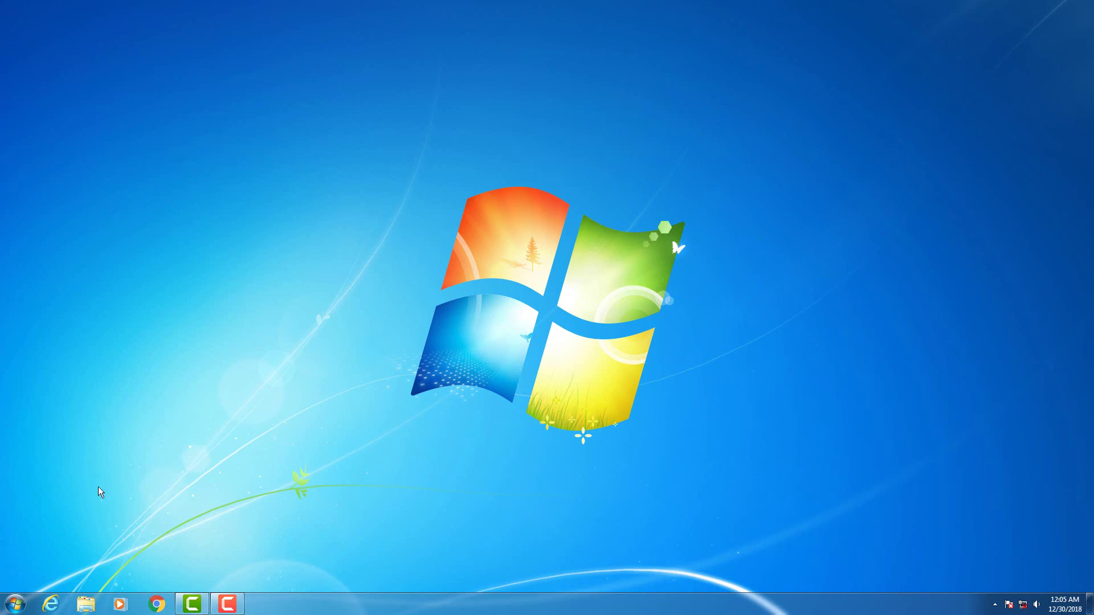
{"action": "right_click", "coordinate": [256, 274]}
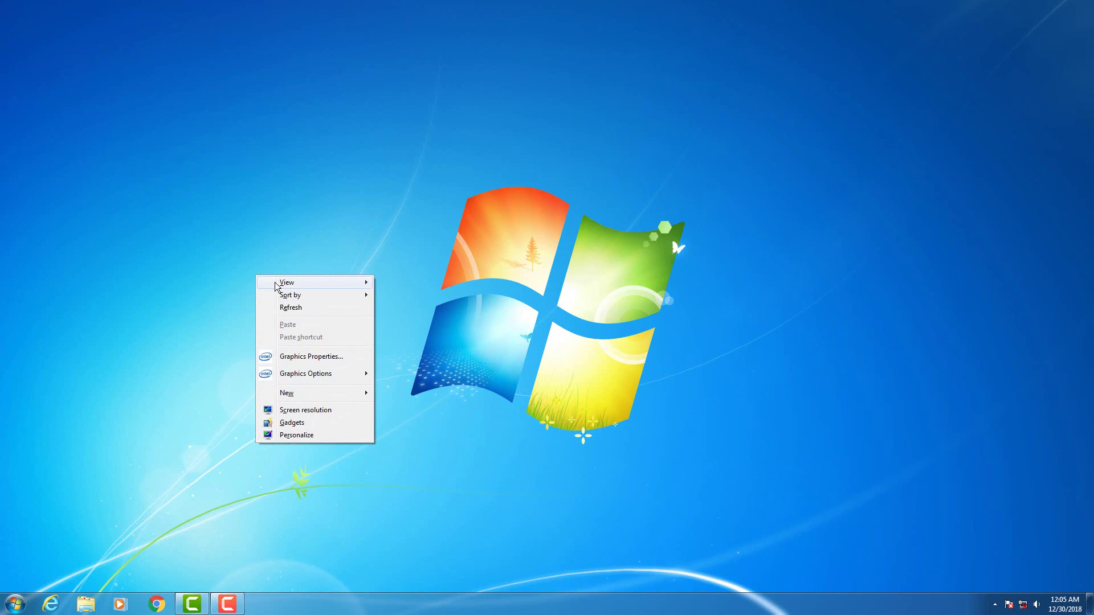
{"action": "mouse_move", "coordinate": [298, 285]}
{"action": "left_click", "coordinate": [404, 353]}
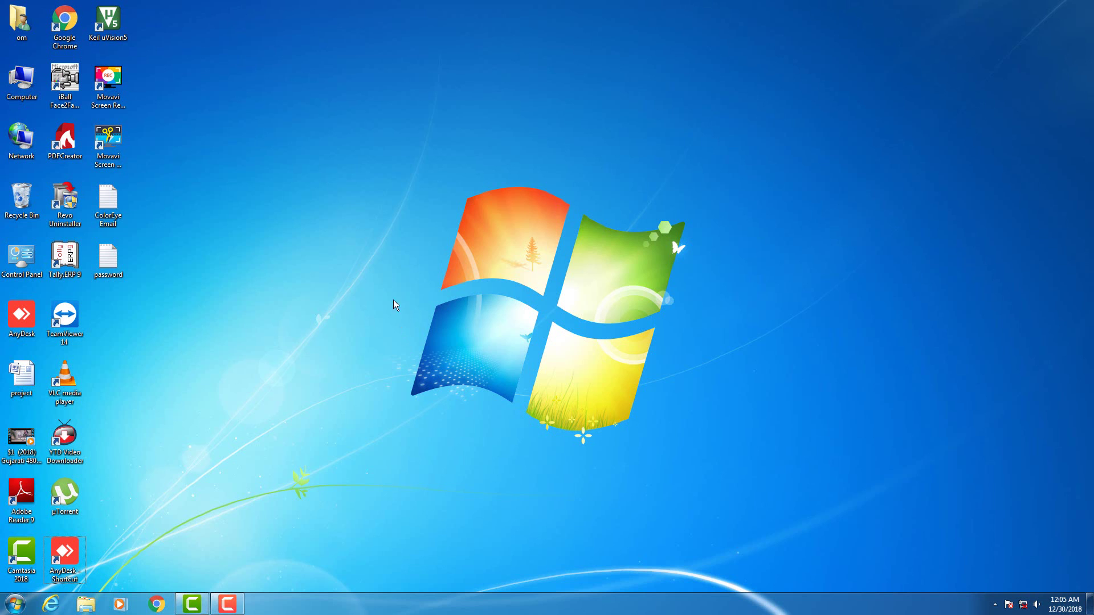
Open the Intel graphics properties and review the basic and advanced display settings, dismissing the color scheme performance prompt
{"action": "right_click", "coordinate": [366, 220]}
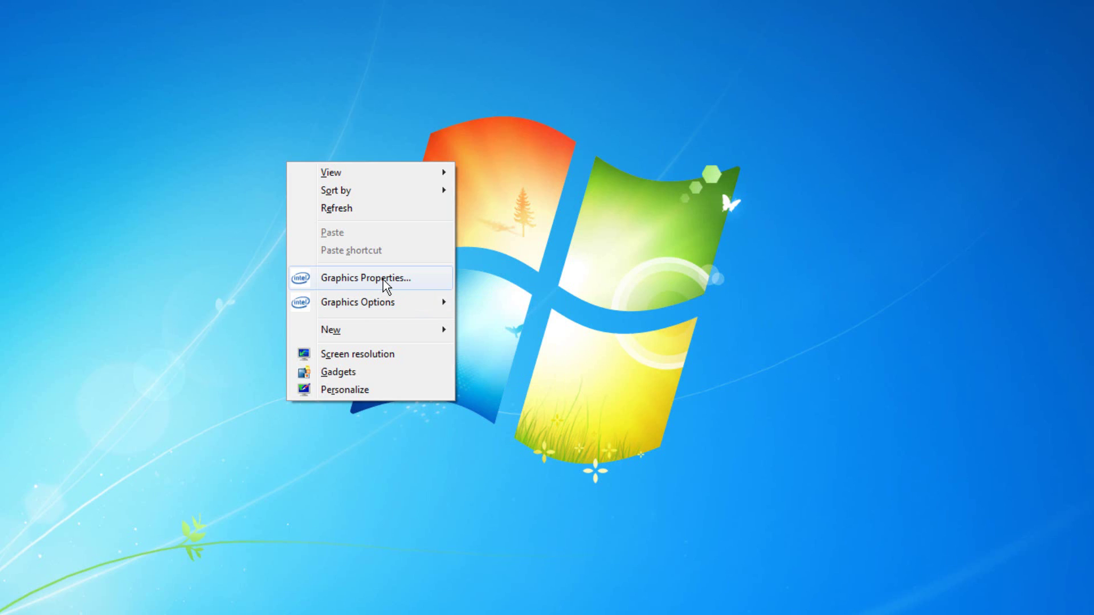
{"action": "left_click", "coordinate": [383, 279]}
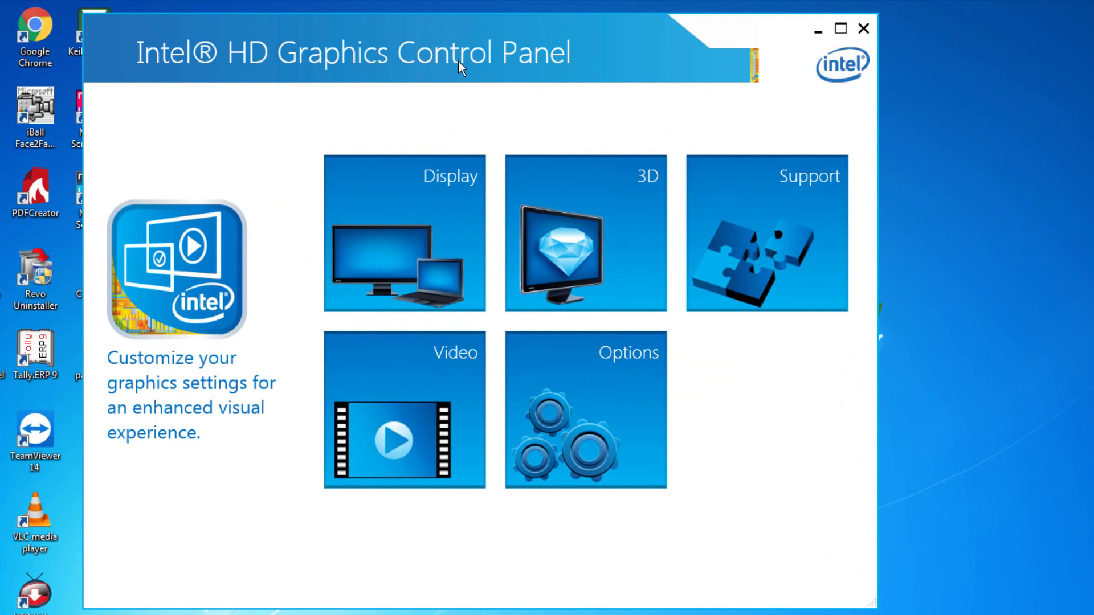
{"action": "left_click", "coordinate": [422, 247]}
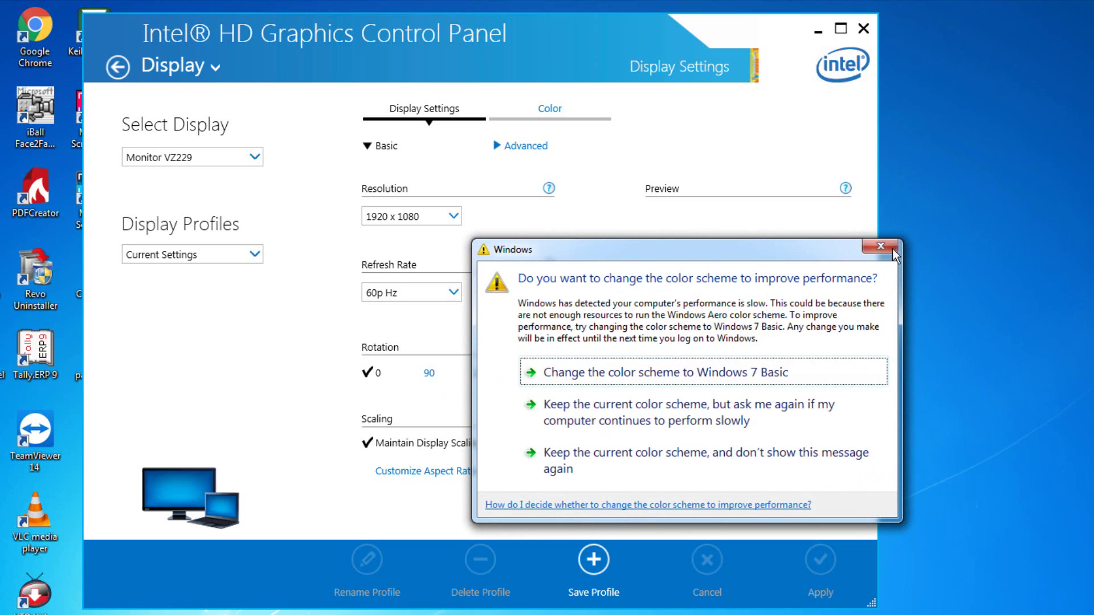
{"action": "left_click", "coordinate": [880, 247]}
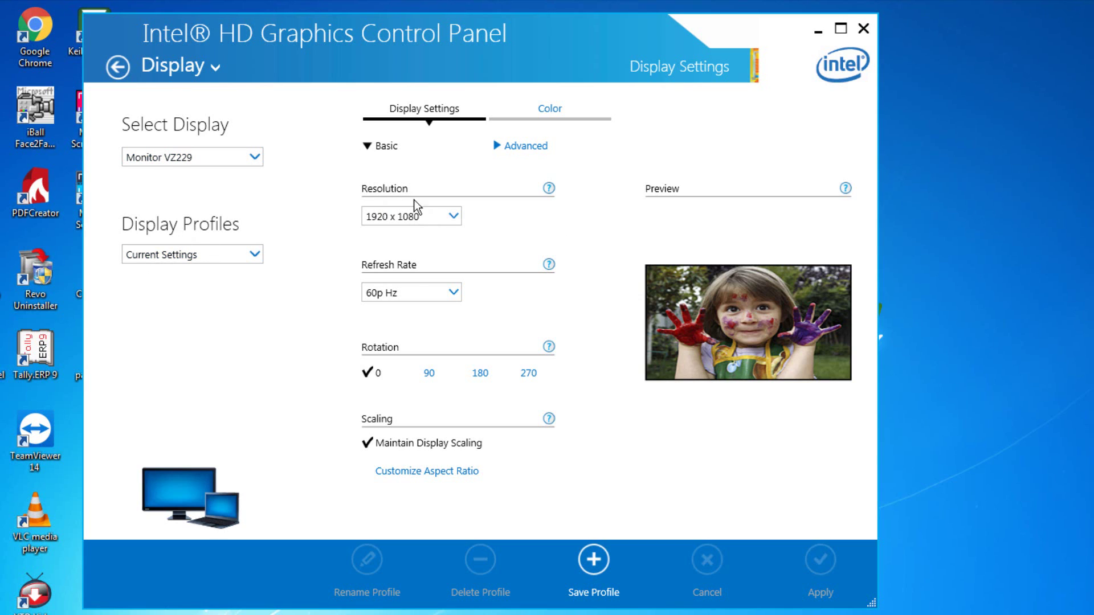
{"action": "left_click", "coordinate": [509, 149]}
{"action": "left_click", "coordinate": [391, 148]}
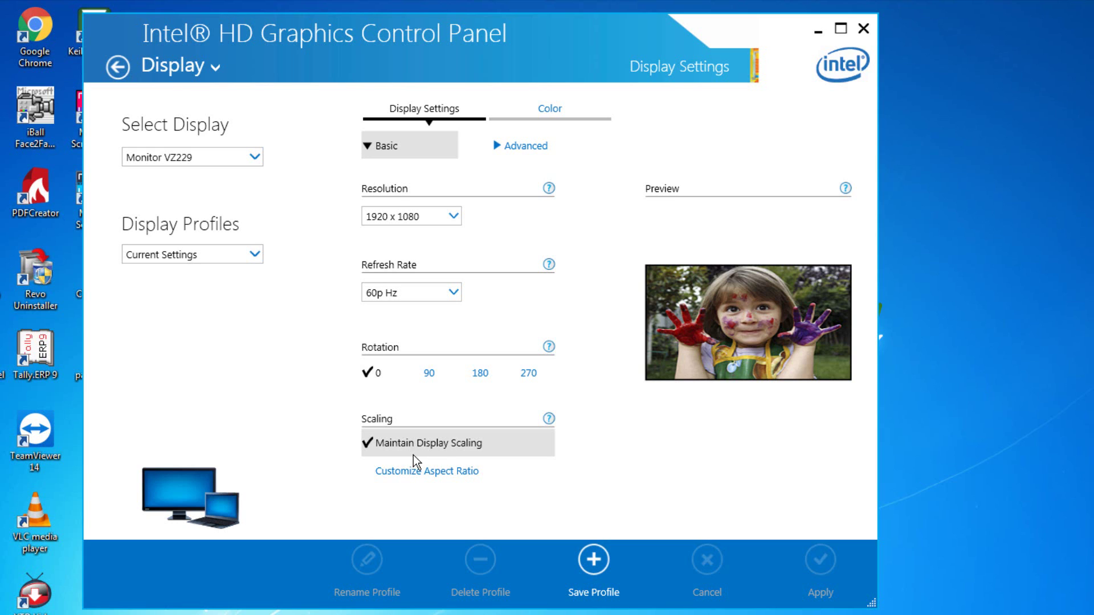
{"action": "left_click", "coordinate": [119, 71]}
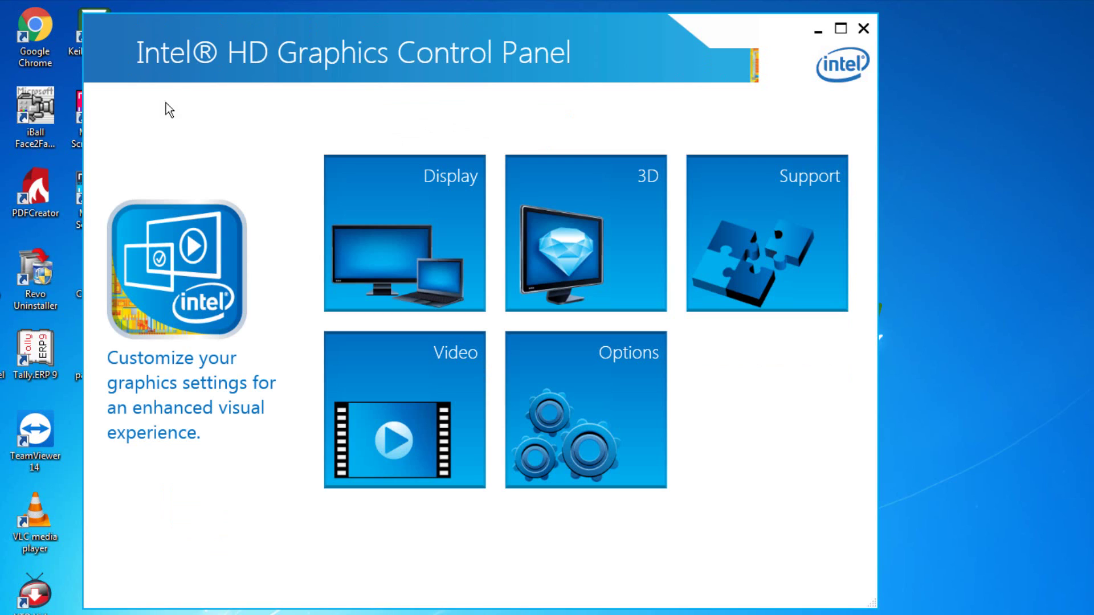
Review the 3D graphics settings, return to the overview and dismiss the color scheme performance prompt
{"action": "left_click", "coordinate": [559, 245]}
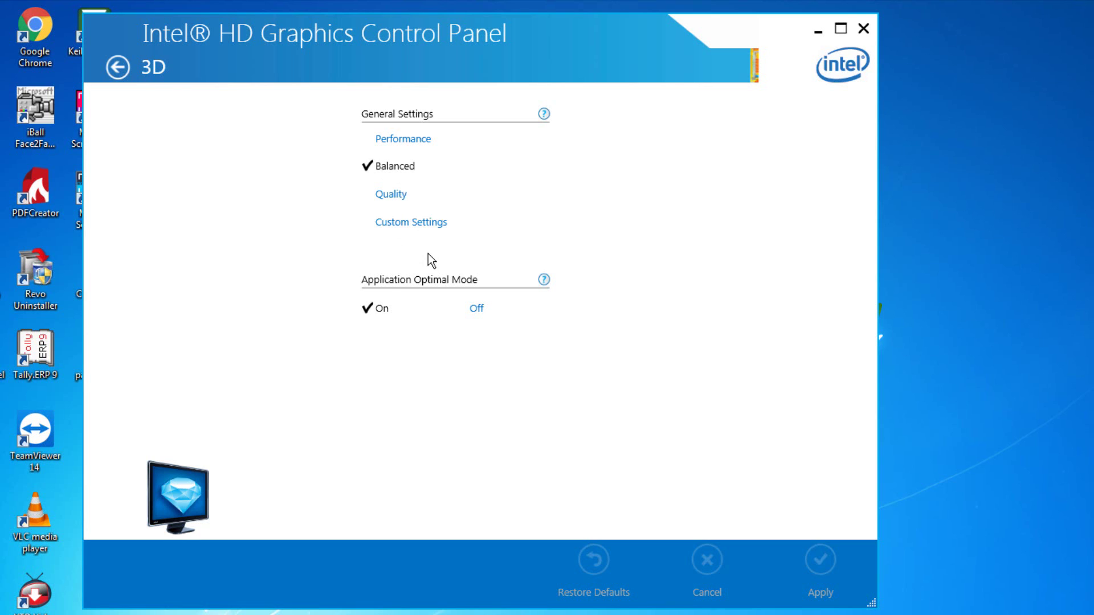
{"action": "left_click", "coordinate": [118, 67]}
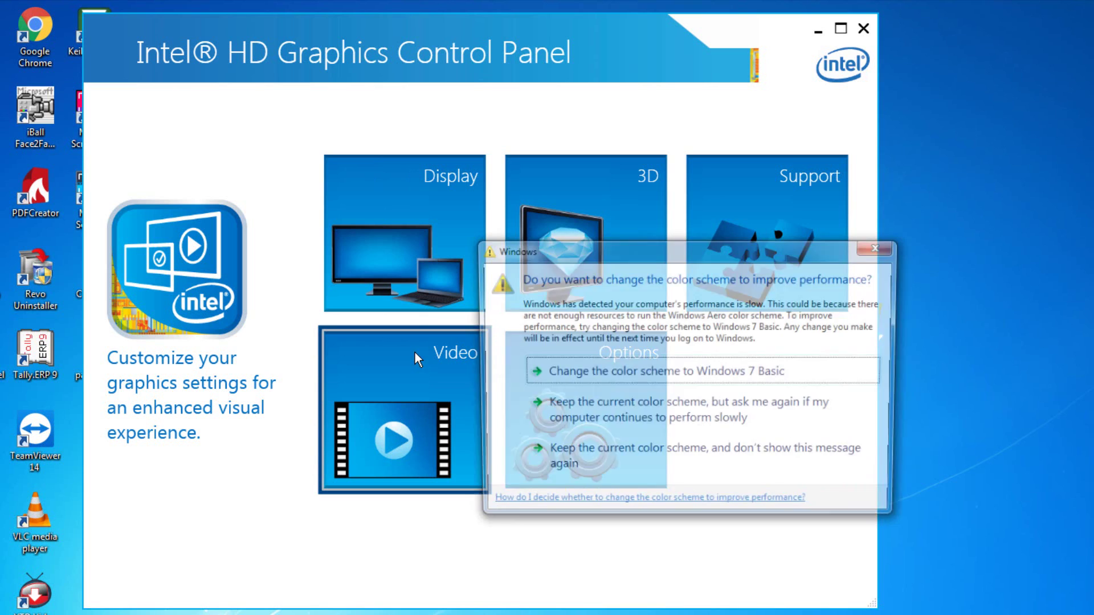
{"action": "left_click", "coordinate": [885, 251]}
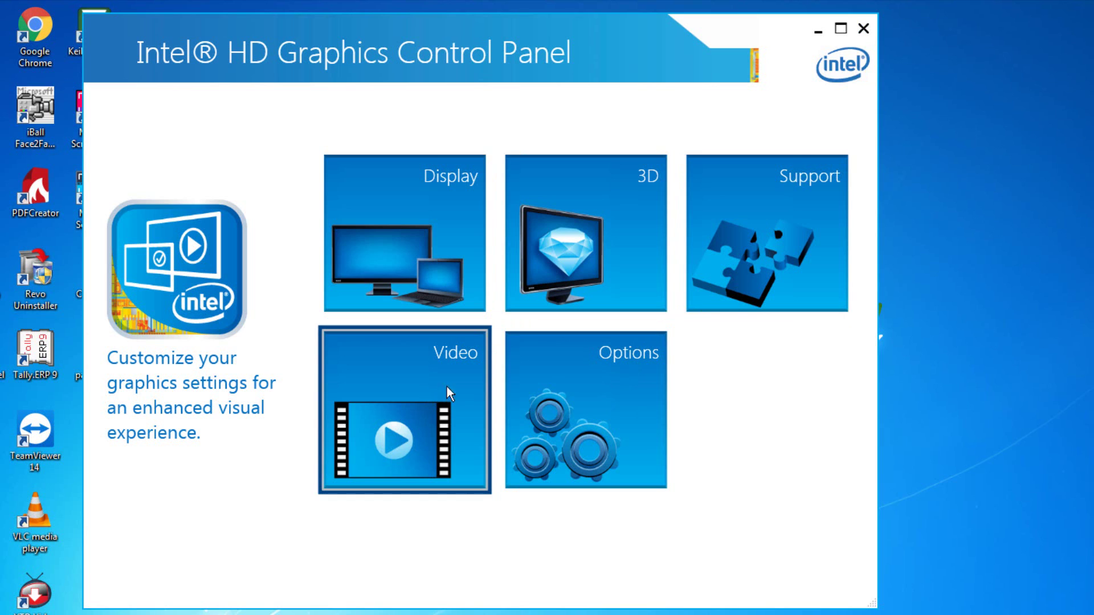
Review the video color enhancement settings and the available video profiles, and close the Intel HD Graphics Control Panel
{"action": "left_click", "coordinate": [463, 394]}
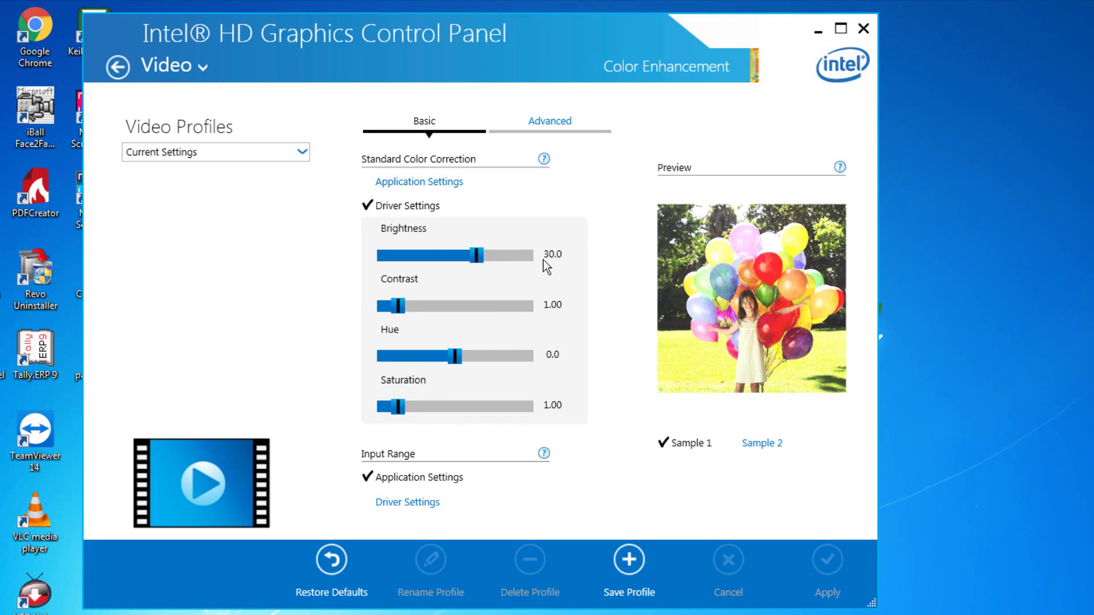
{"action": "left_click", "coordinate": [285, 152]}
{"action": "left_click", "coordinate": [284, 150]}
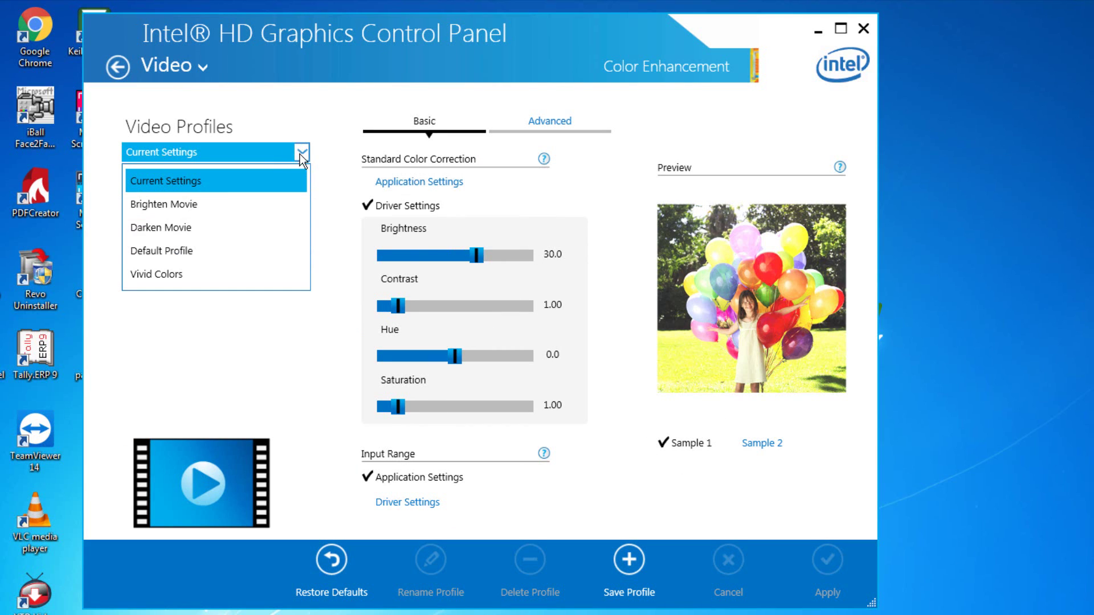
{"action": "left_click", "coordinate": [301, 152]}
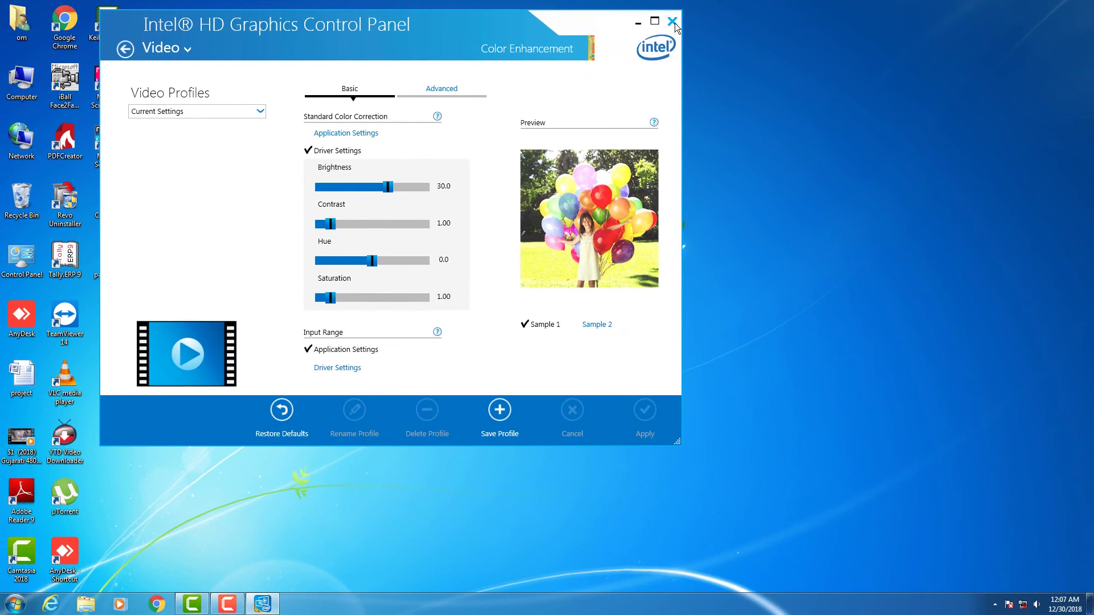
{"action": "left_click", "coordinate": [863, 28]}
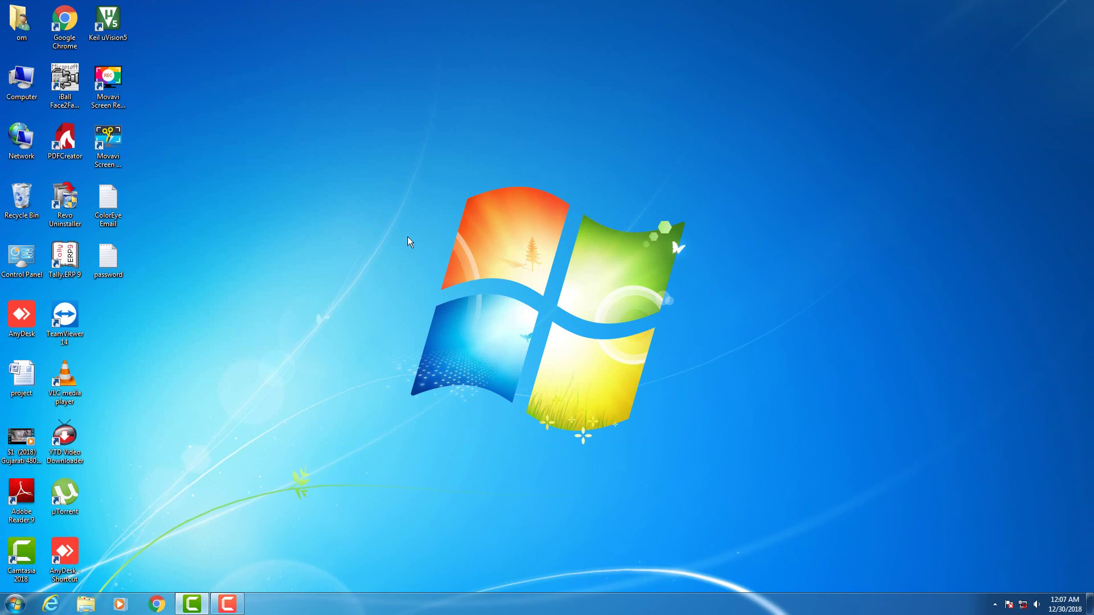
Enable the Intel graphics tray icon from the desktop's graphics options
{"action": "right_click", "coordinate": [424, 202]}
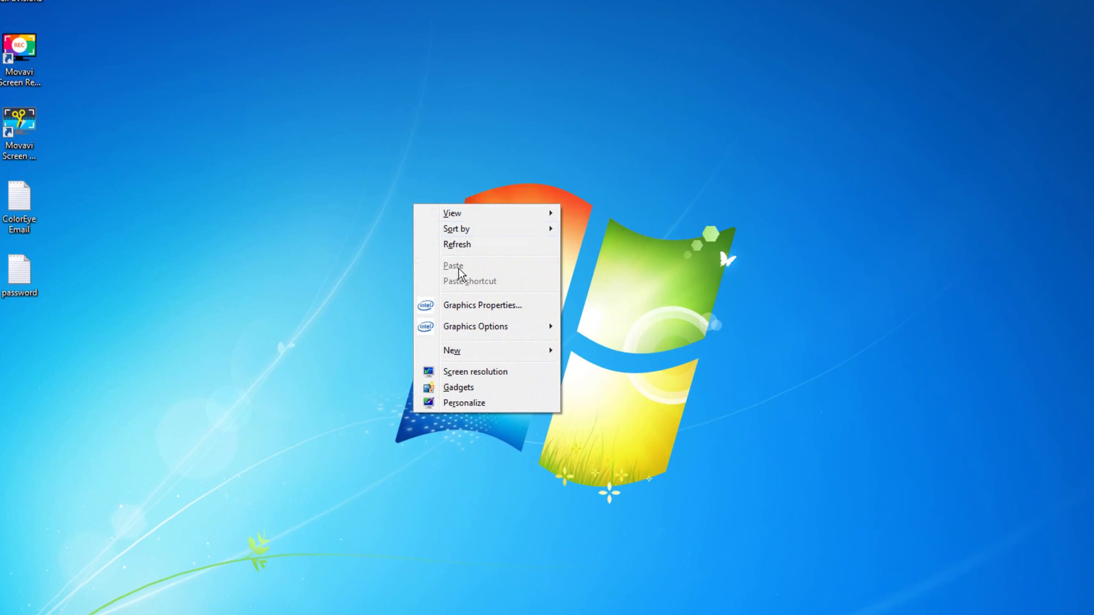
{"action": "mouse_move", "coordinate": [494, 328]}
{"action": "mouse_move", "coordinate": [612, 325]}
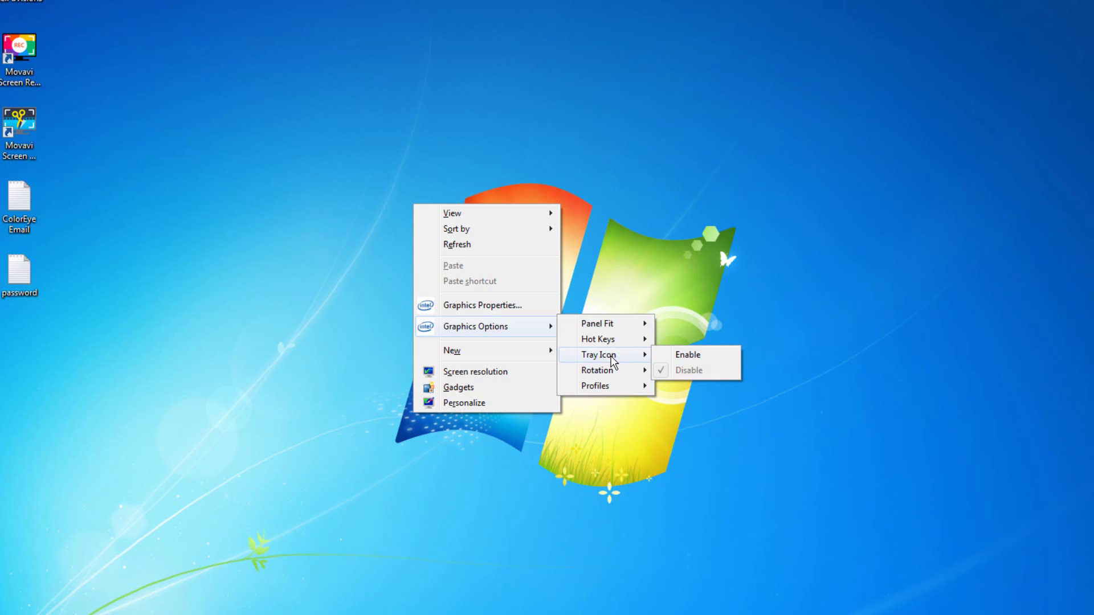
{"action": "left_click", "coordinate": [688, 355]}
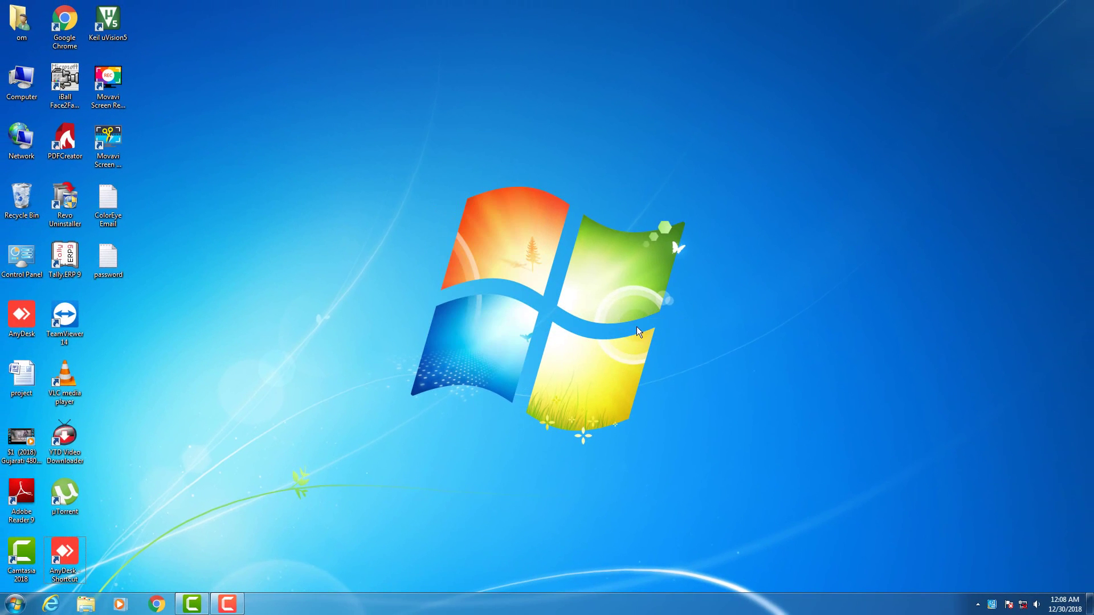
Open the graphics properties from the Intel tray icon, close the control panel and exit the tray icon
{"action": "right_click", "coordinate": [992, 607]}
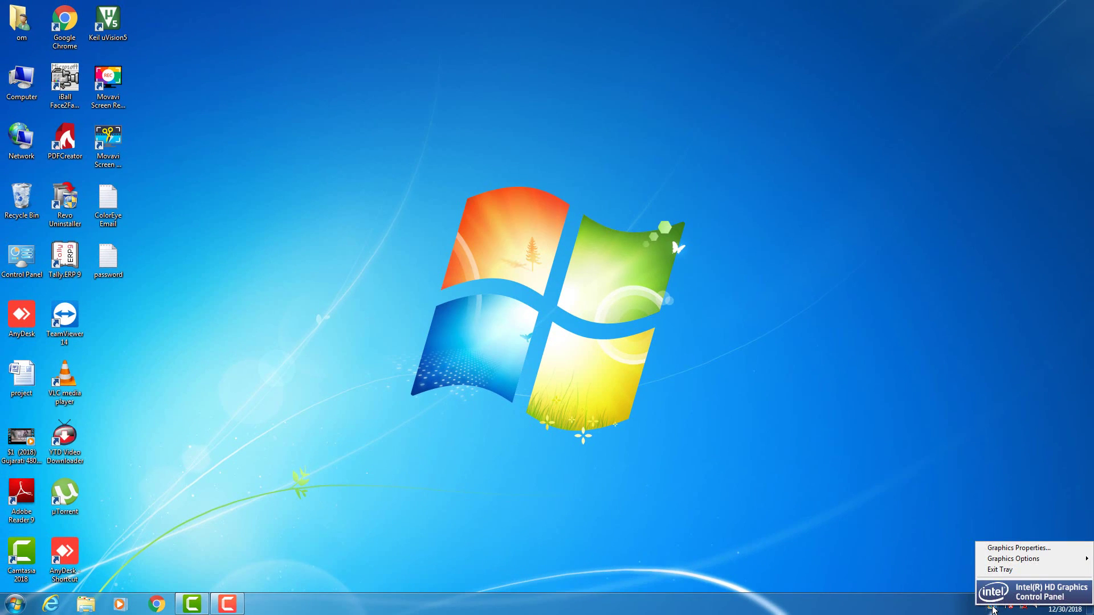
{"action": "left_click", "coordinate": [1003, 551]}
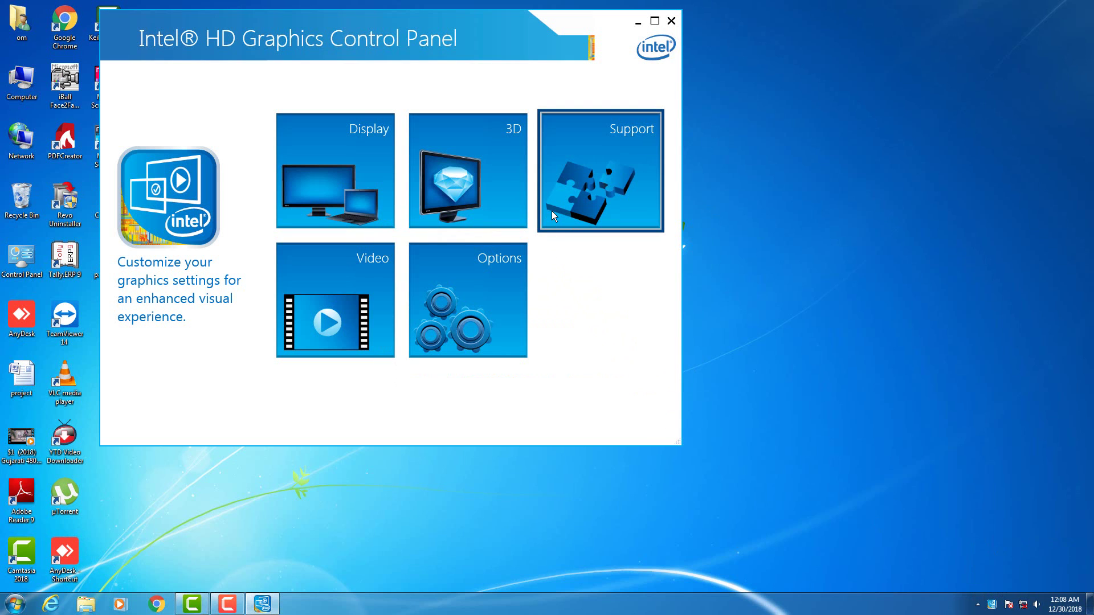
{"action": "left_click", "coordinate": [671, 22]}
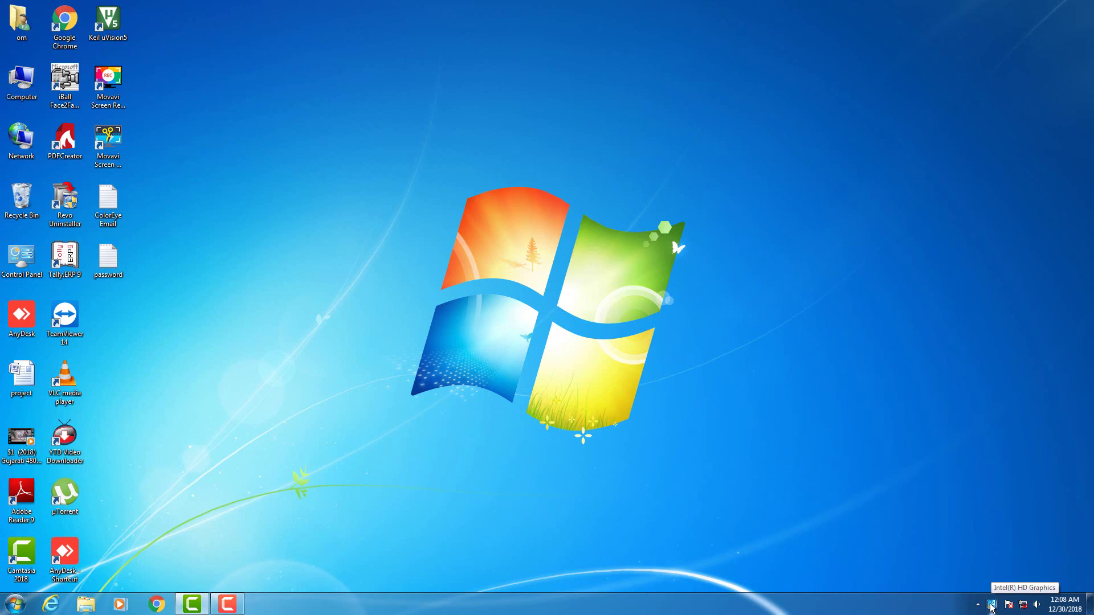
{"action": "left_click", "coordinate": [991, 606]}
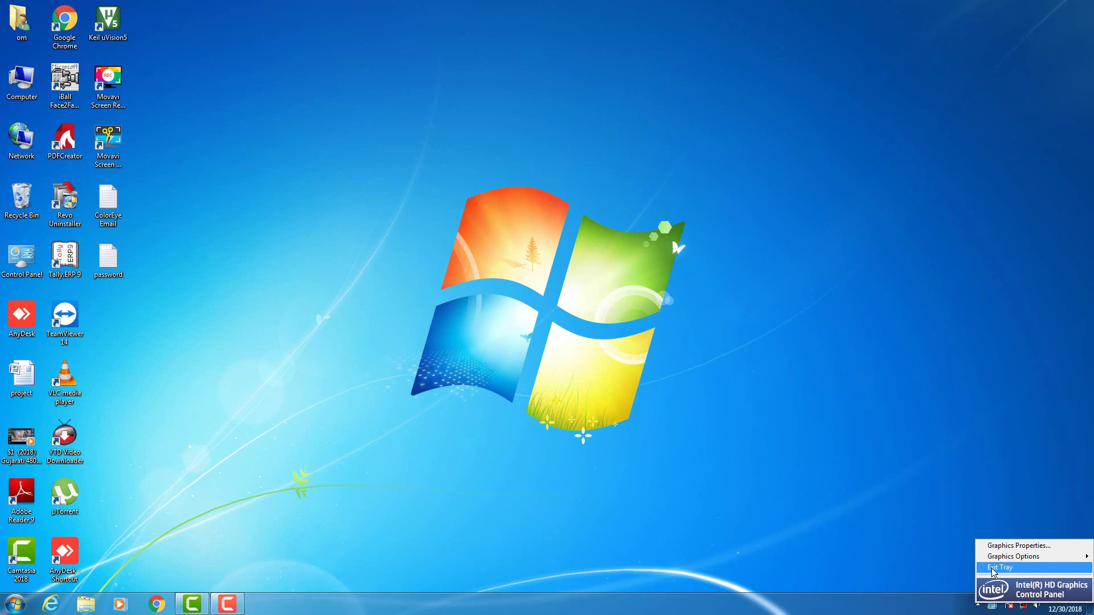
{"action": "left_click", "coordinate": [993, 569]}
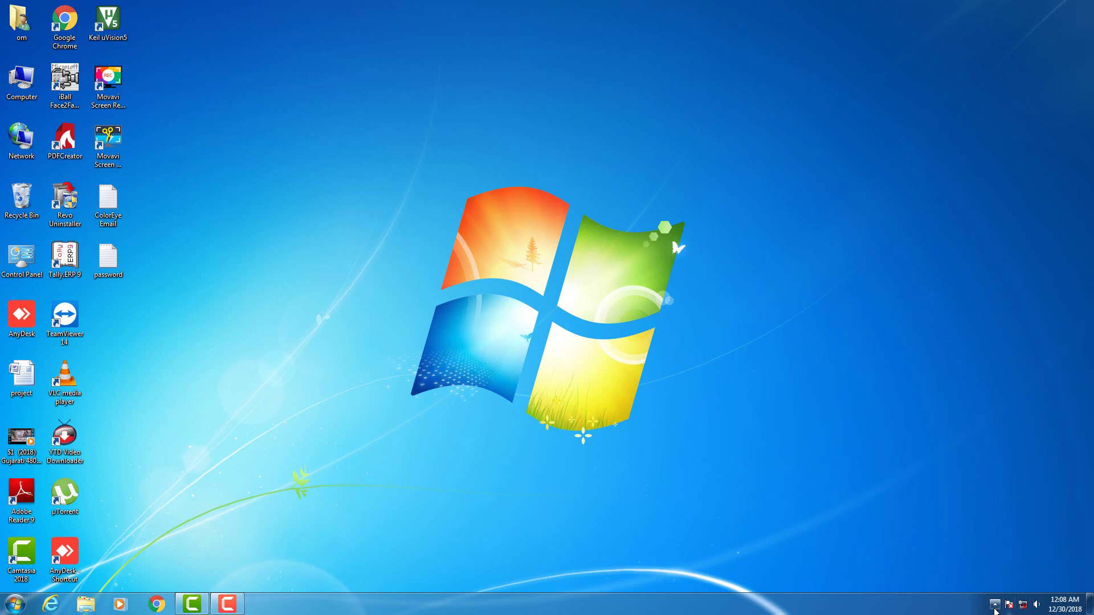
Create a new folder on the desktop and dismiss the color scheme performance prompt
{"action": "right_click", "coordinate": [432, 348]}
{"action": "mouse_move", "coordinate": [495, 448]}
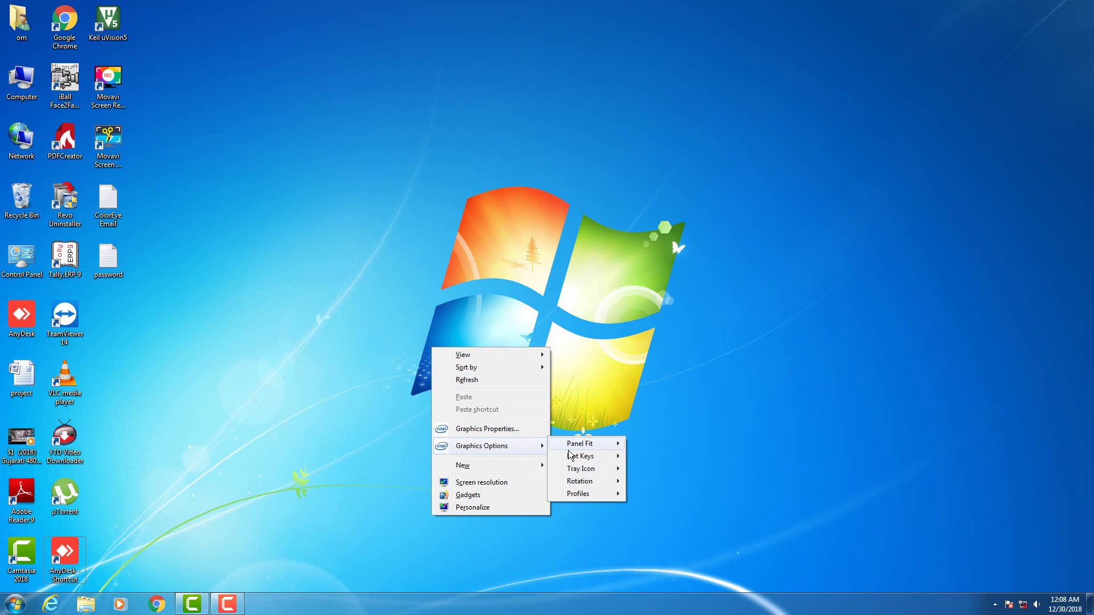
{"action": "mouse_move", "coordinate": [589, 469]}
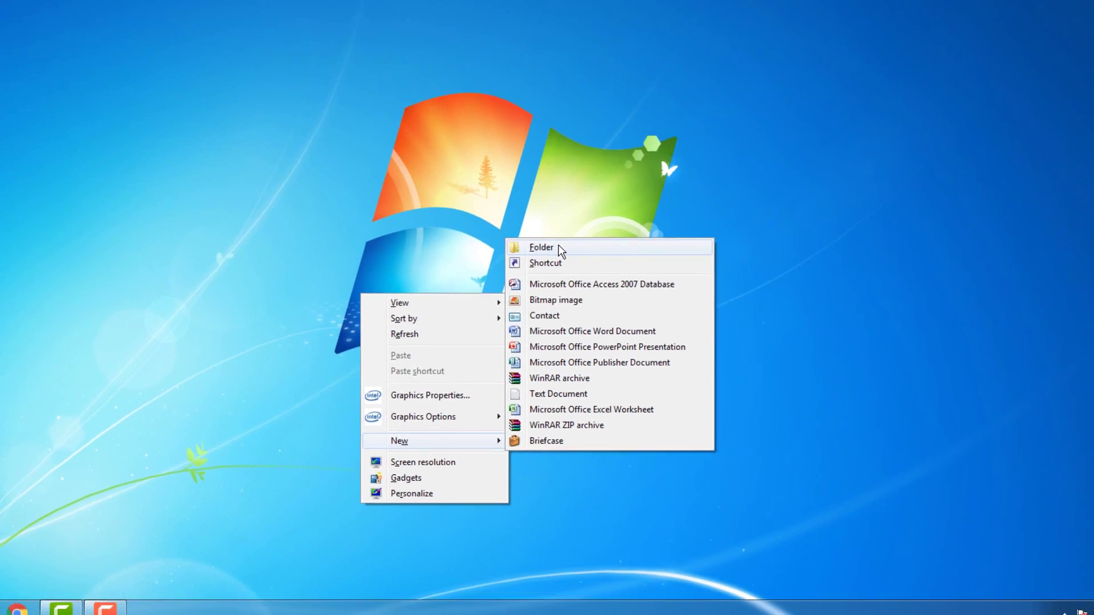
{"action": "left_click", "coordinate": [530, 186]}
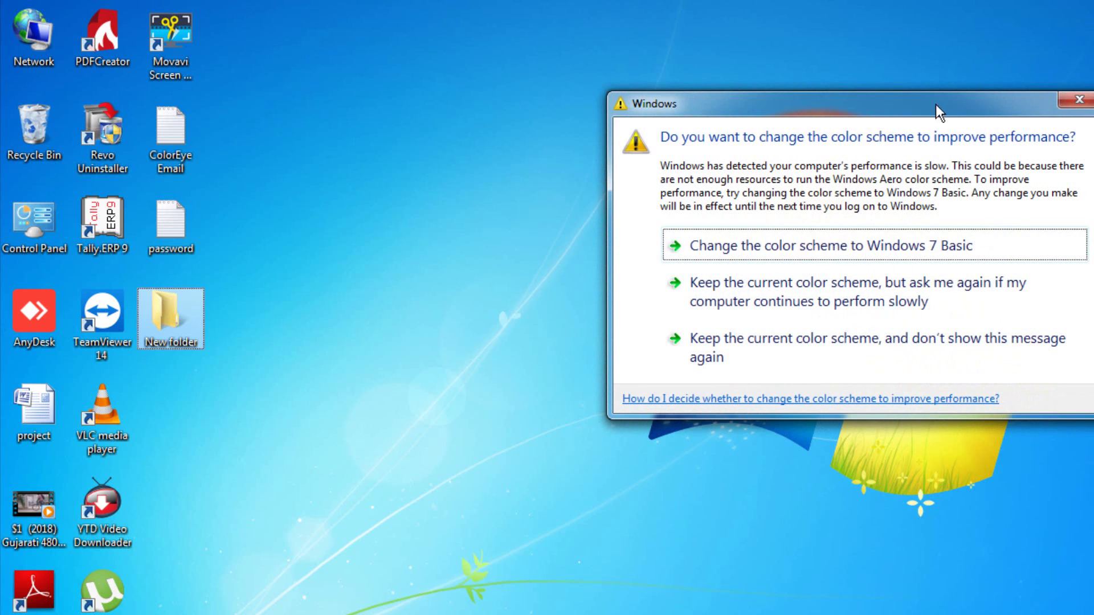
{"action": "left_click", "coordinate": [1078, 100]}
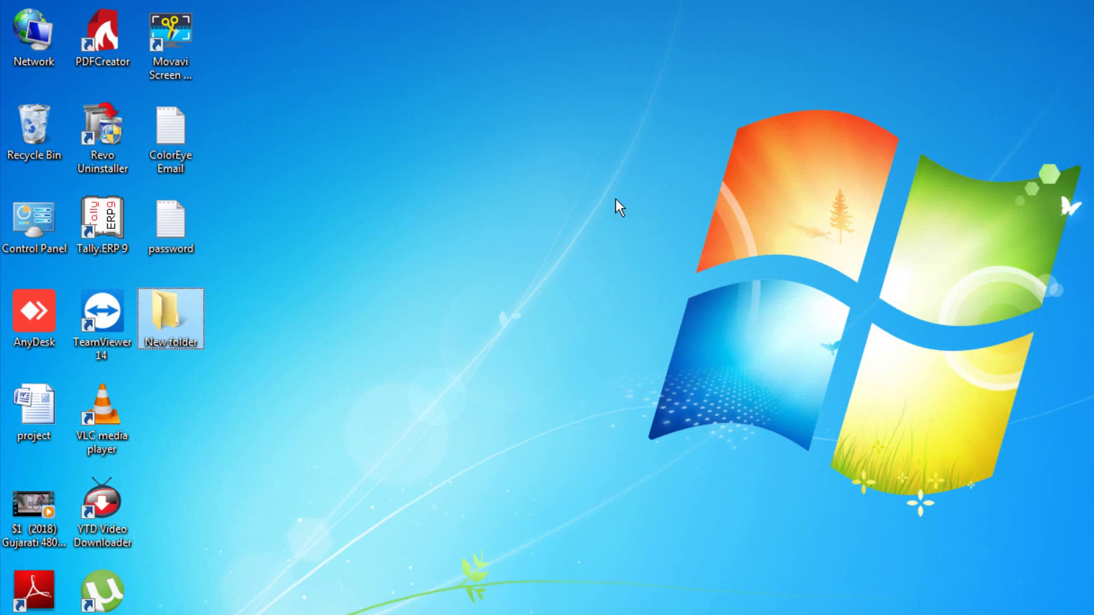
Rename the new desktop folder as Training Program
{"action": "right_click", "coordinate": [193, 340]}
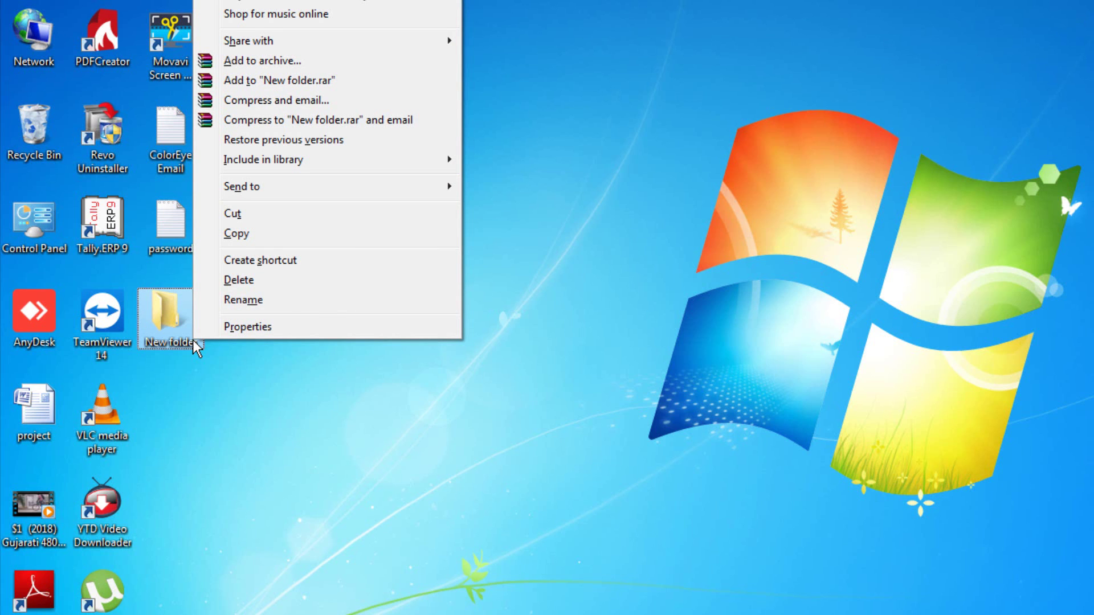
{"action": "left_click", "coordinate": [247, 304]}
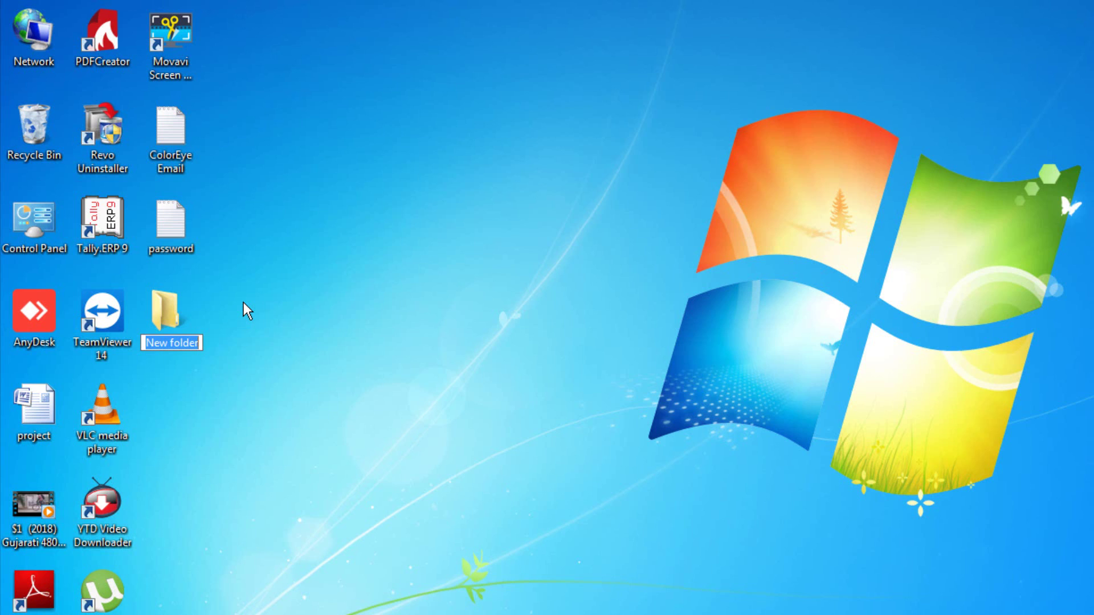
{"action": "type", "text": "T"}
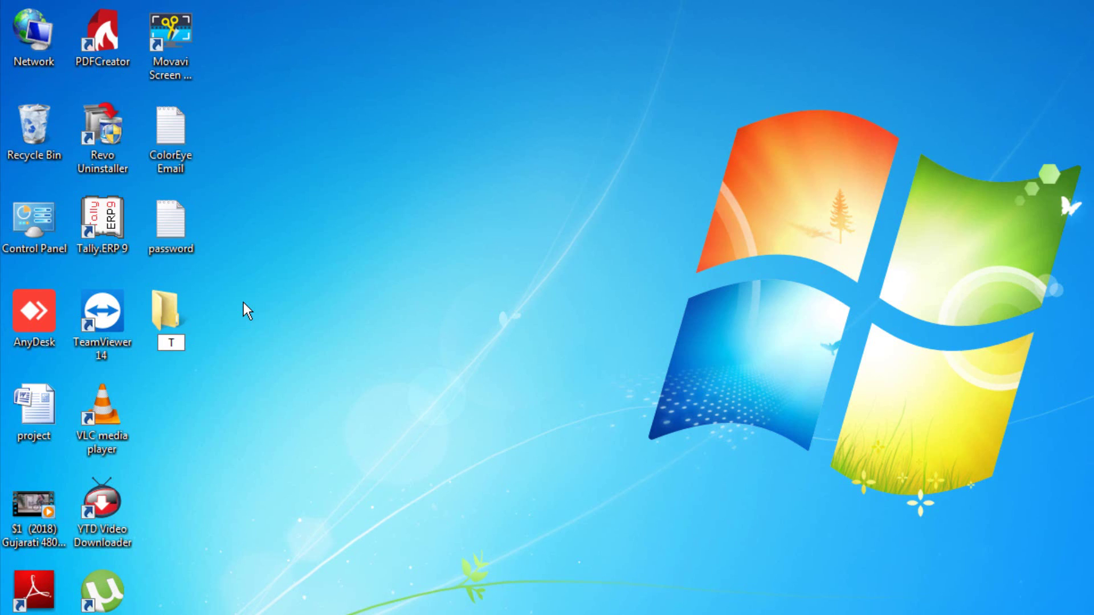
{"action": "type", "text": "raining"}
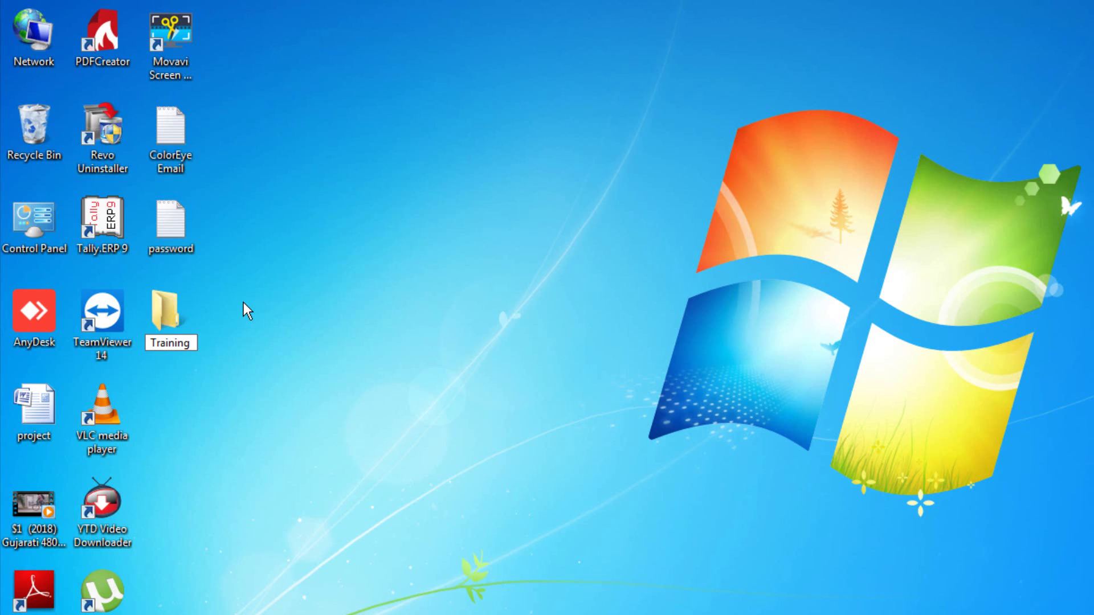
{"action": "type", "text": " Program"}
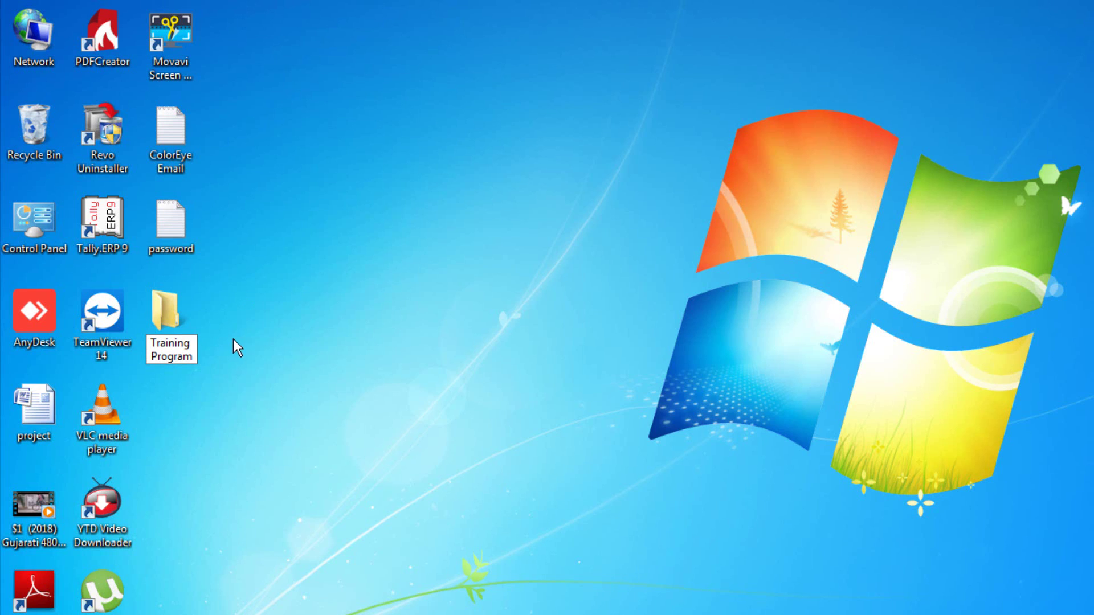
{"action": "key", "text": "Return"}
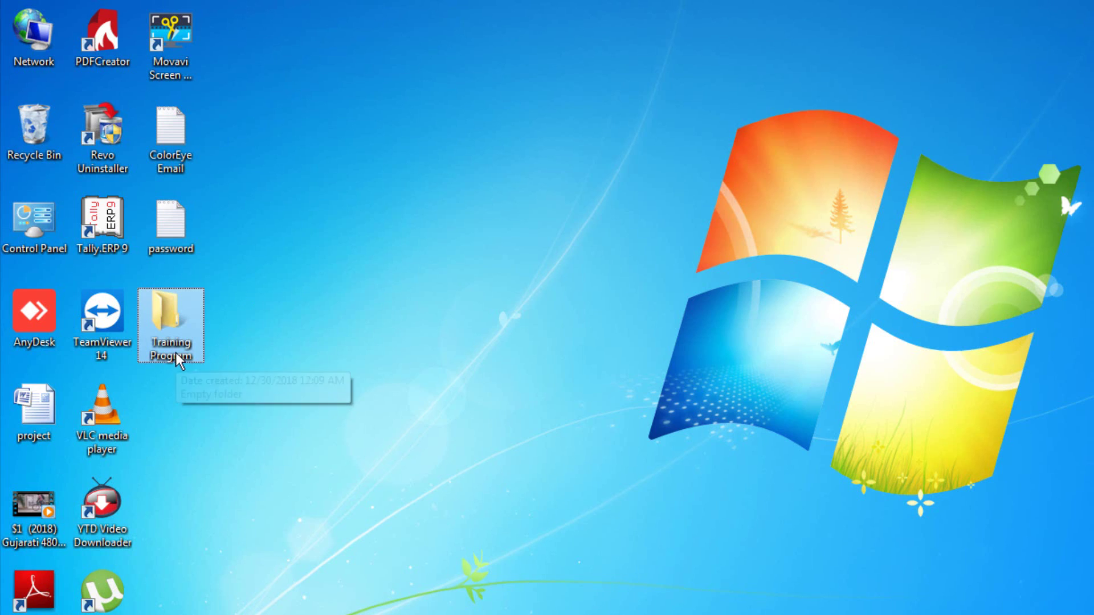
Create a Microsoft Office Word document with the default name inside the Training Program folder and close the folder window
{"action": "double_click", "coordinate": [175, 320]}
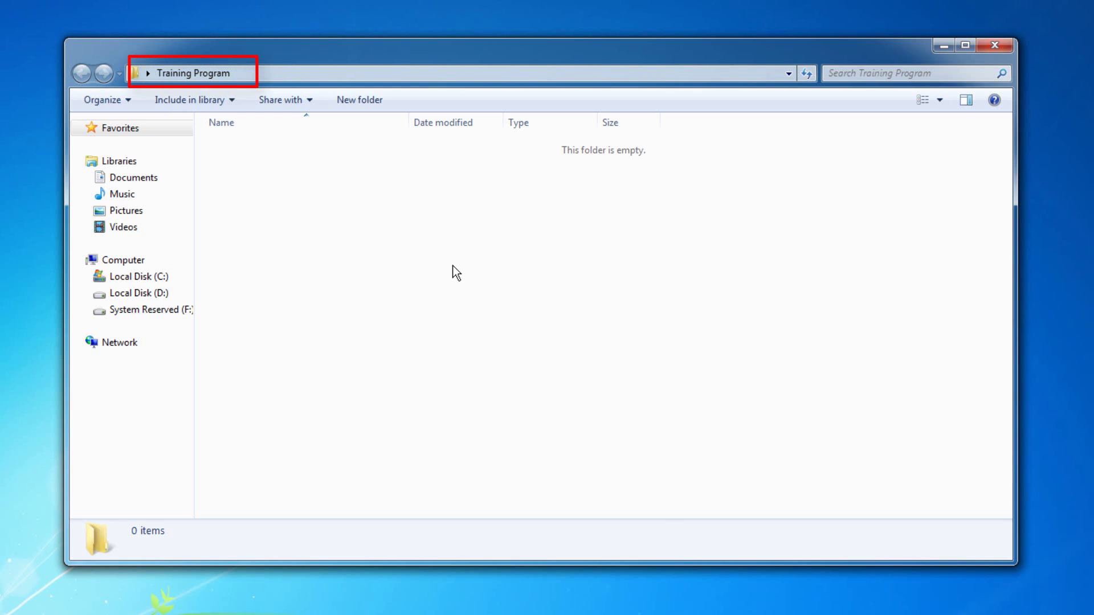
{"action": "left_click", "coordinate": [1002, 45]}
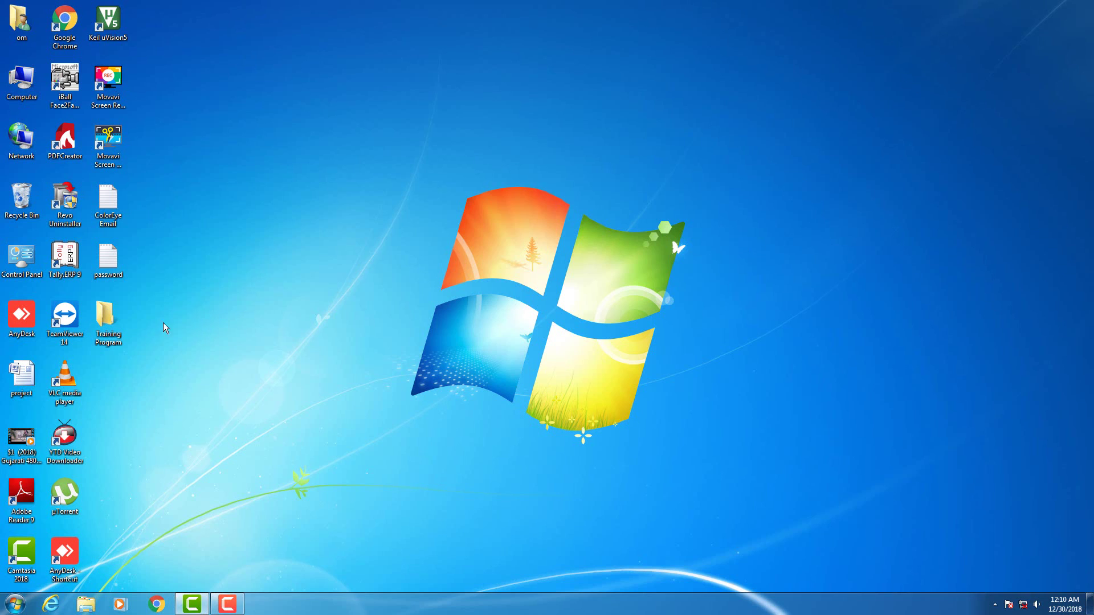
{"action": "double_click", "coordinate": [120, 326]}
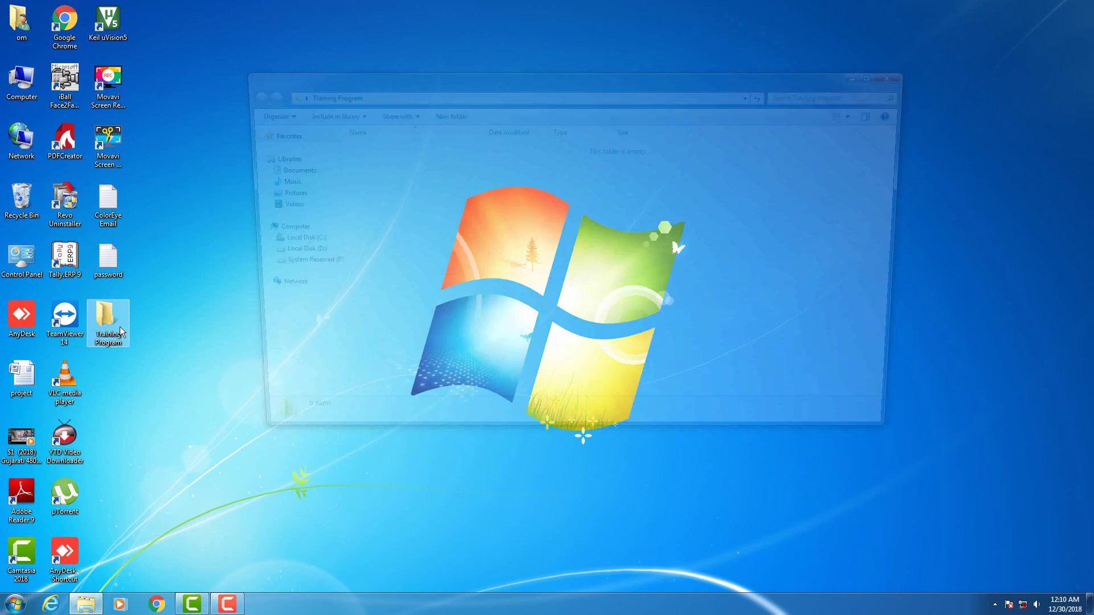
{"action": "right_click", "coordinate": [474, 215]}
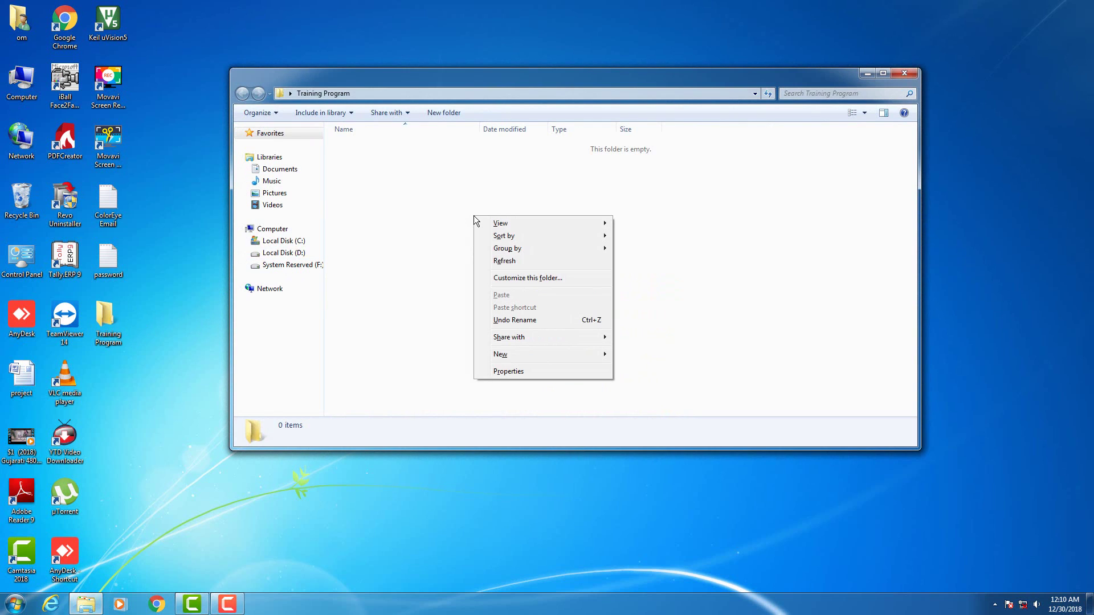
{"action": "mouse_move", "coordinate": [520, 357]}
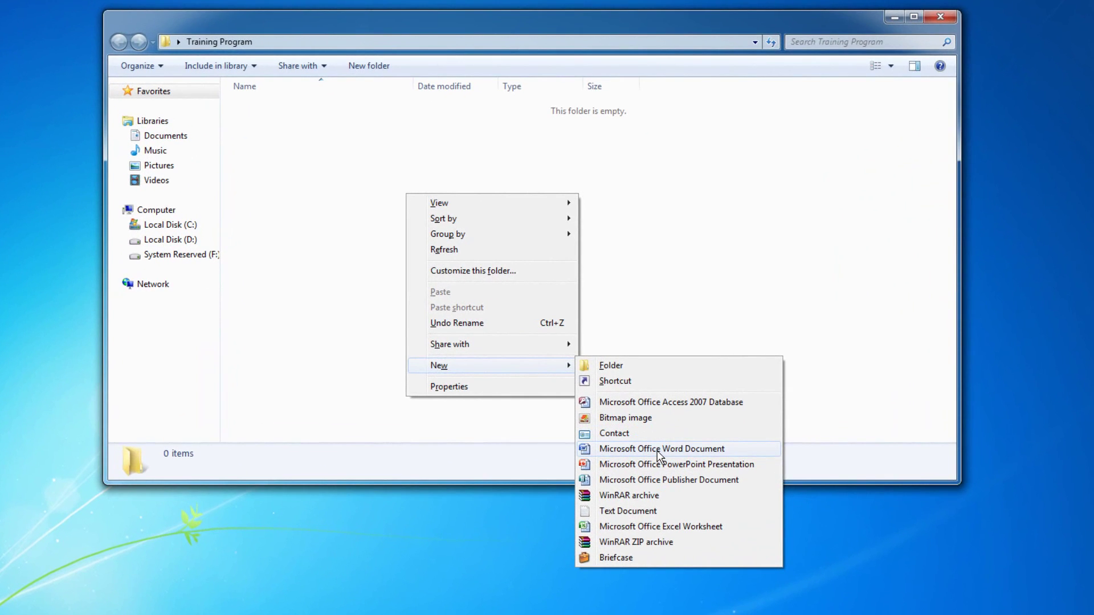
{"action": "left_click", "coordinate": [693, 450]}
{"action": "left_click", "coordinate": [420, 287]}
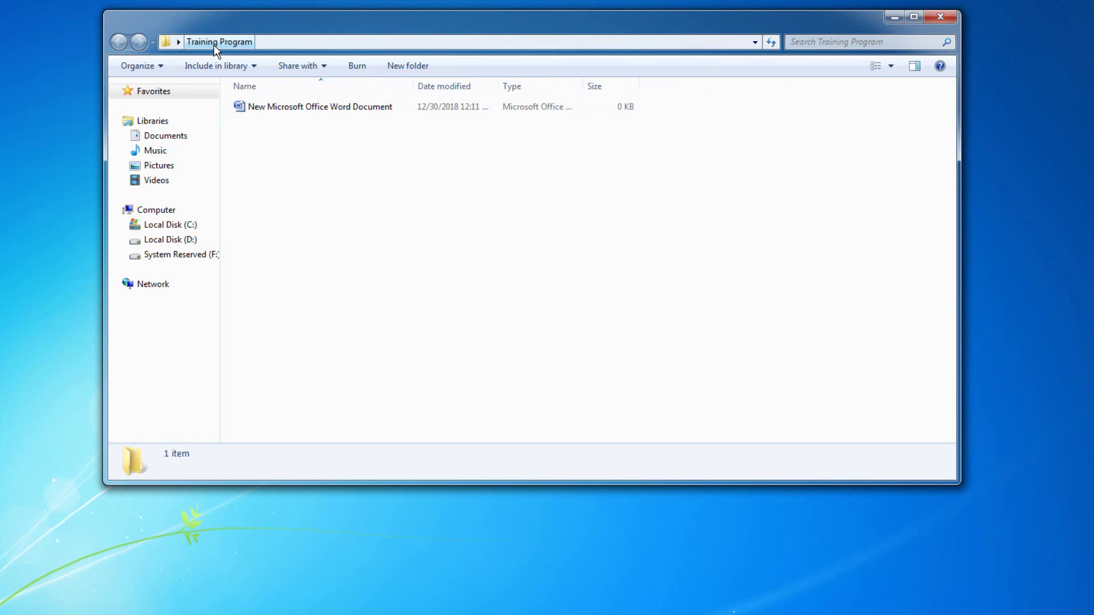
{"action": "left_click", "coordinate": [941, 16]}
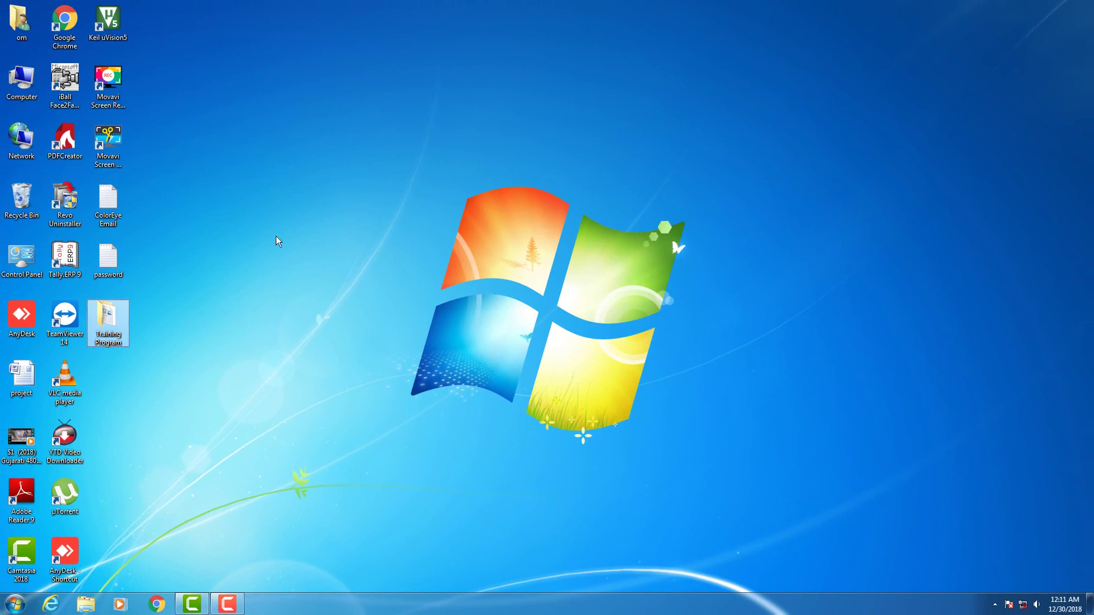
Reopen the Training Program folder, and open the new Word document twice, closing it each time
{"action": "double_click", "coordinate": [123, 318]}
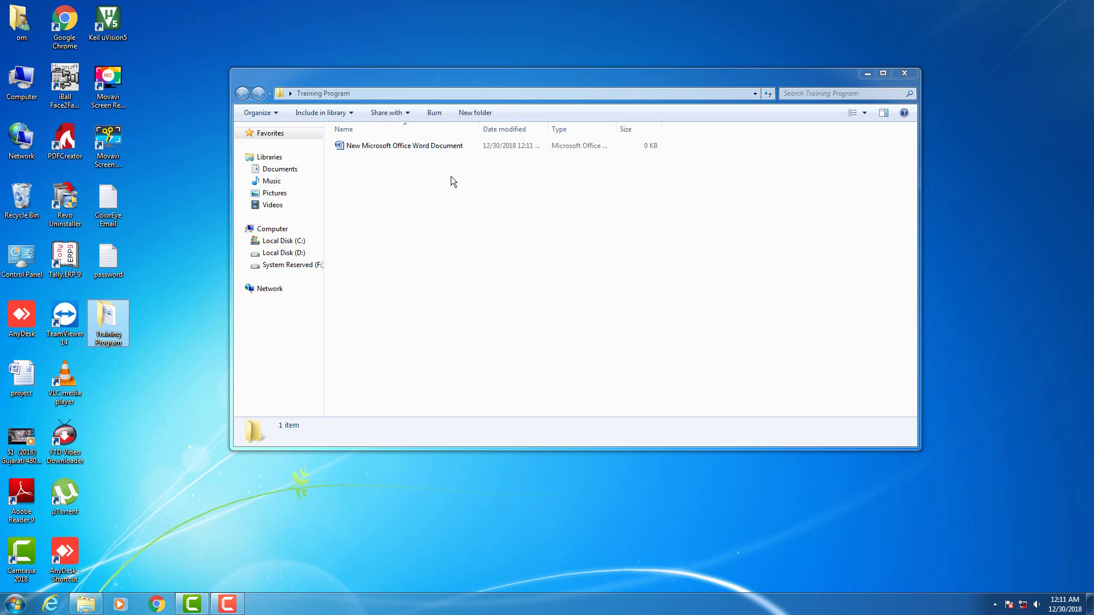
{"action": "double_click", "coordinate": [419, 146]}
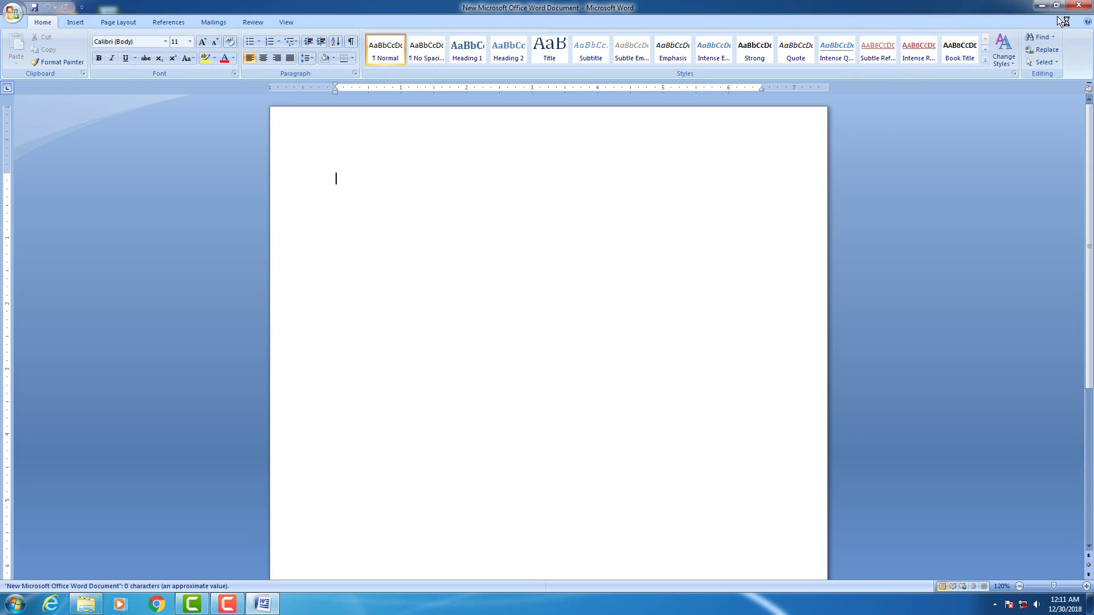
{"action": "left_click", "coordinate": [1081, 7]}
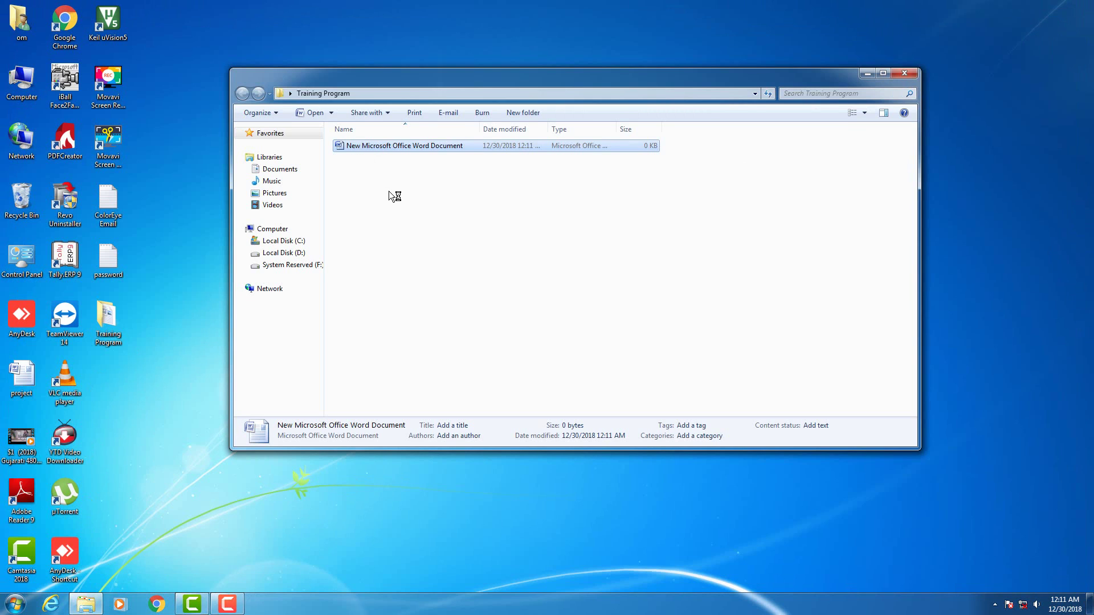
{"action": "double_click", "coordinate": [368, 146]}
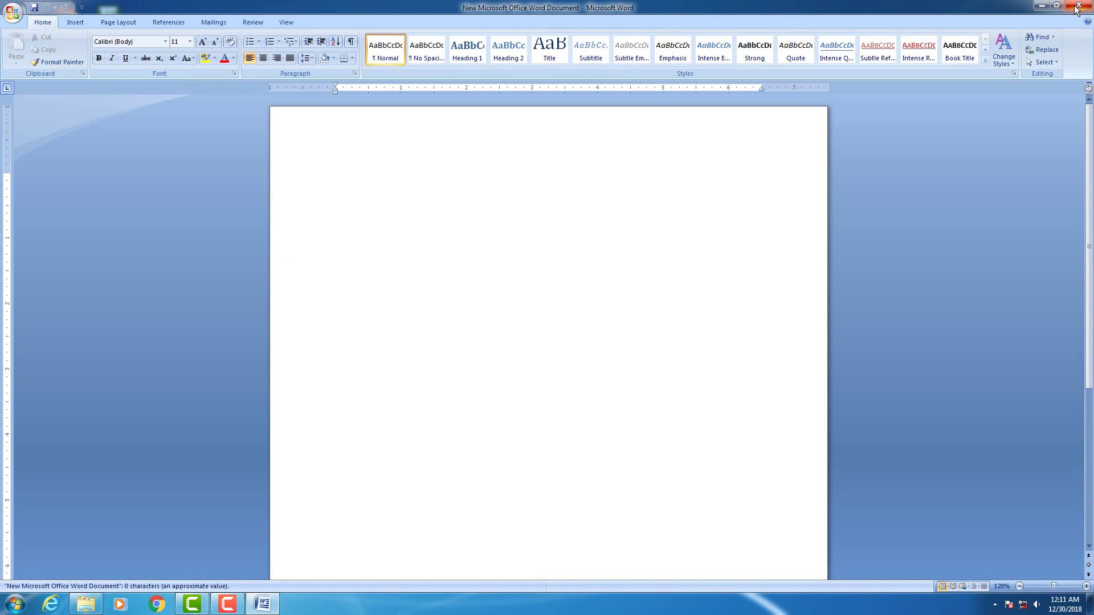
{"action": "left_click", "coordinate": [1077, 7]}
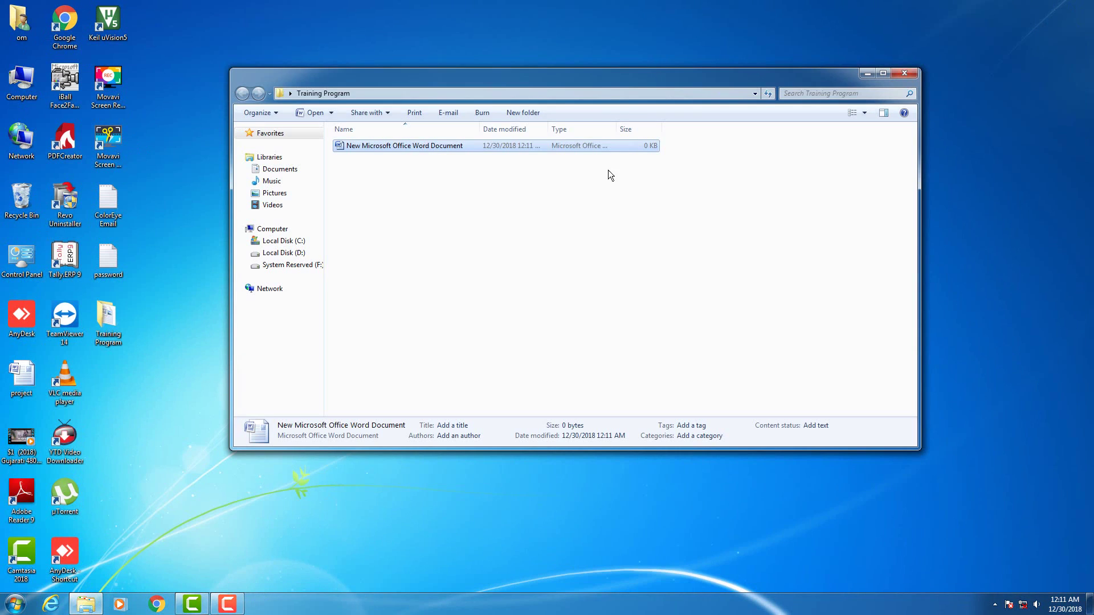
Move the Word document to the desktop, copy it back into the Training Program folder and close the window and the color scheme prompt
{"action": "left_click_drag", "start_coordinate": [348, 152], "coordinate": [163, 405]}
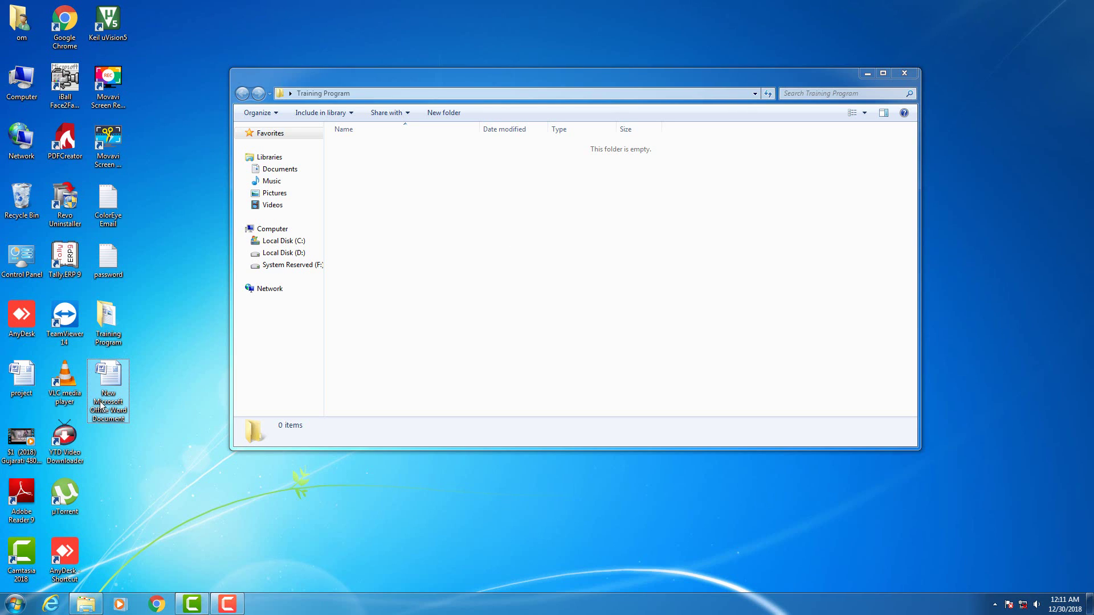
{"action": "left_click_drag", "start_coordinate": [109, 397], "coordinate": [413, 251]}
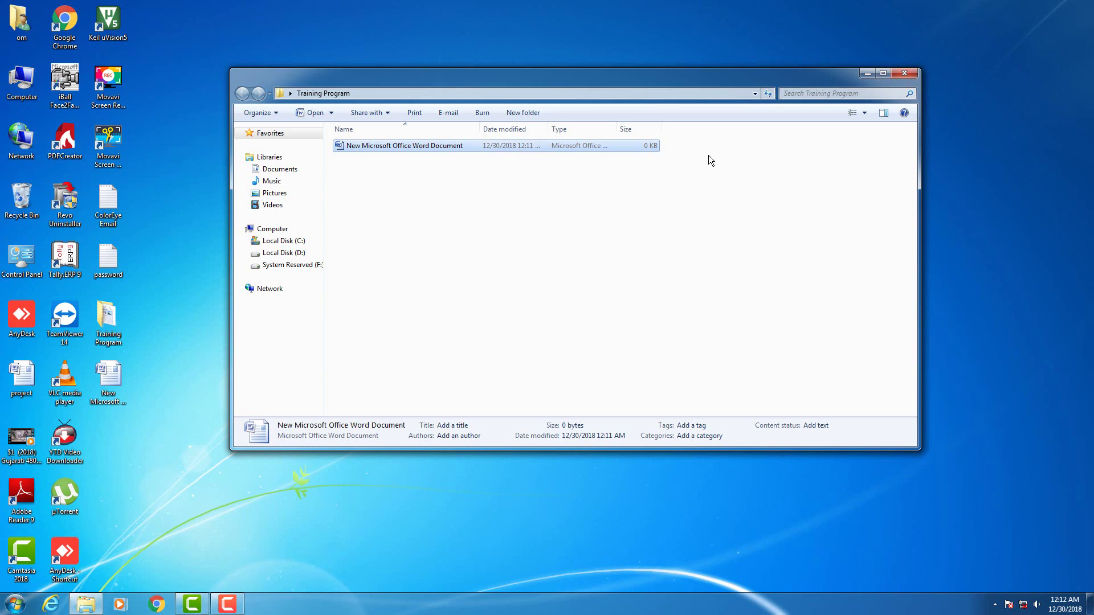
{"action": "left_click", "coordinate": [904, 73]}
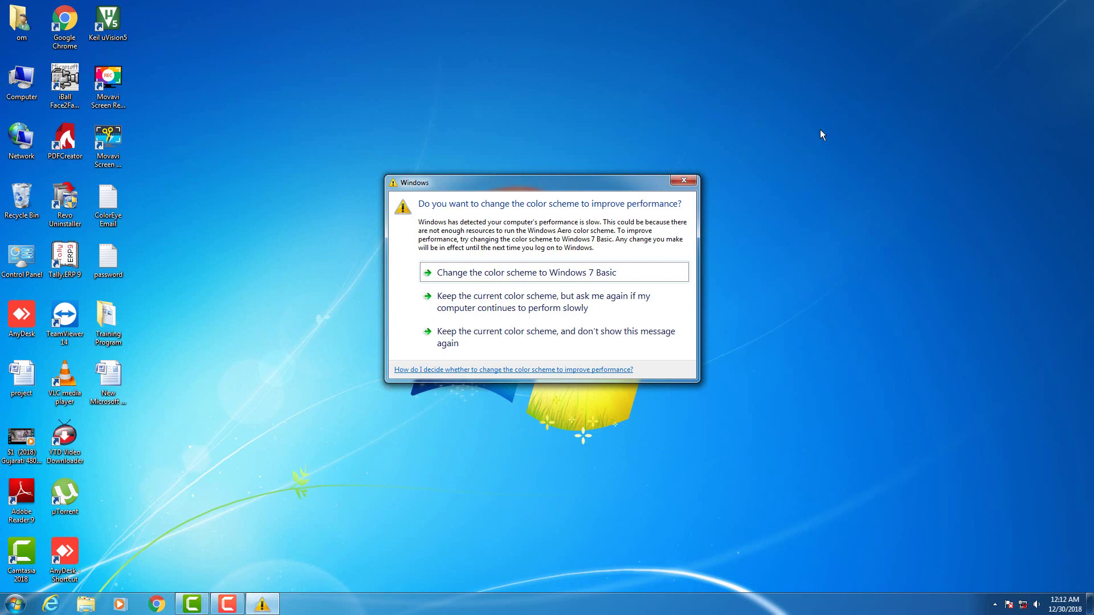
{"action": "left_click", "coordinate": [682, 181]}
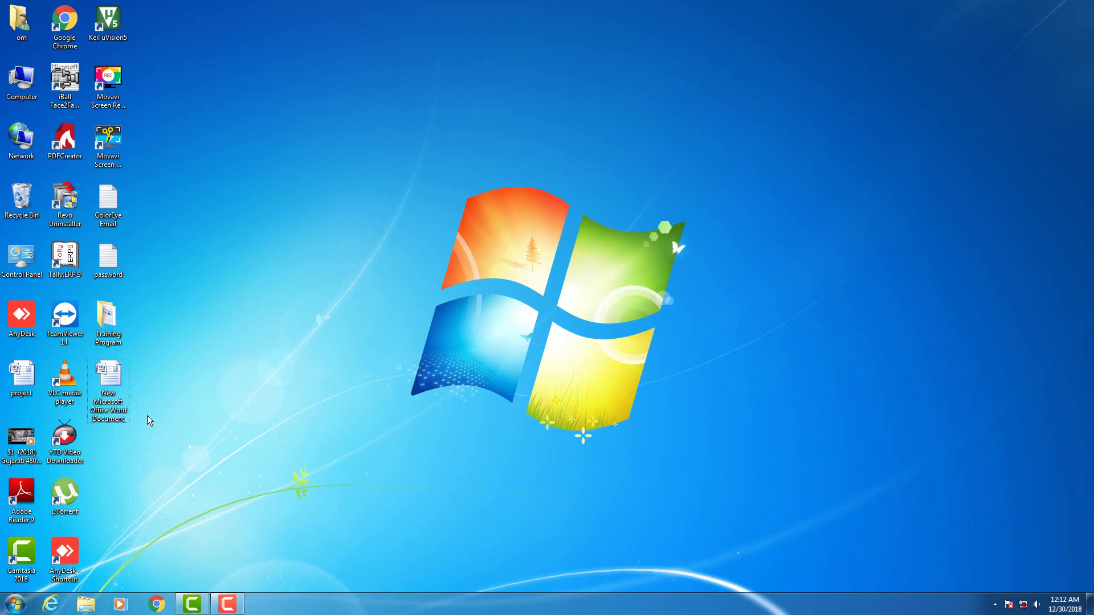
Open the Training Program folder to check for the copied Word document, and close the folder window
{"action": "left_click", "coordinate": [119, 409]}
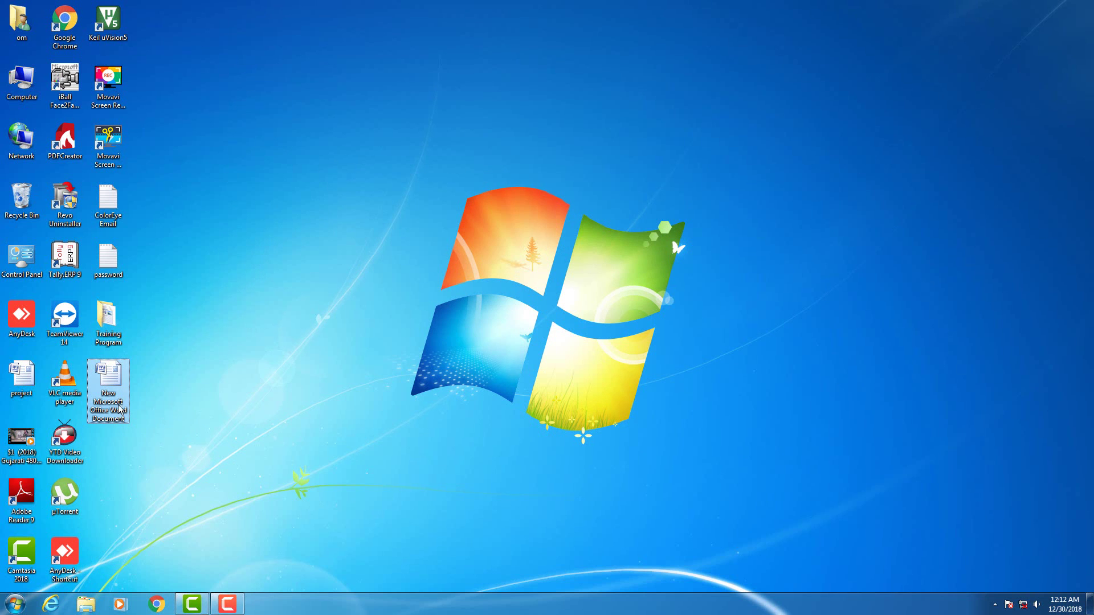
{"action": "left_click", "coordinate": [115, 323]}
{"action": "double_click", "coordinate": [114, 324]}
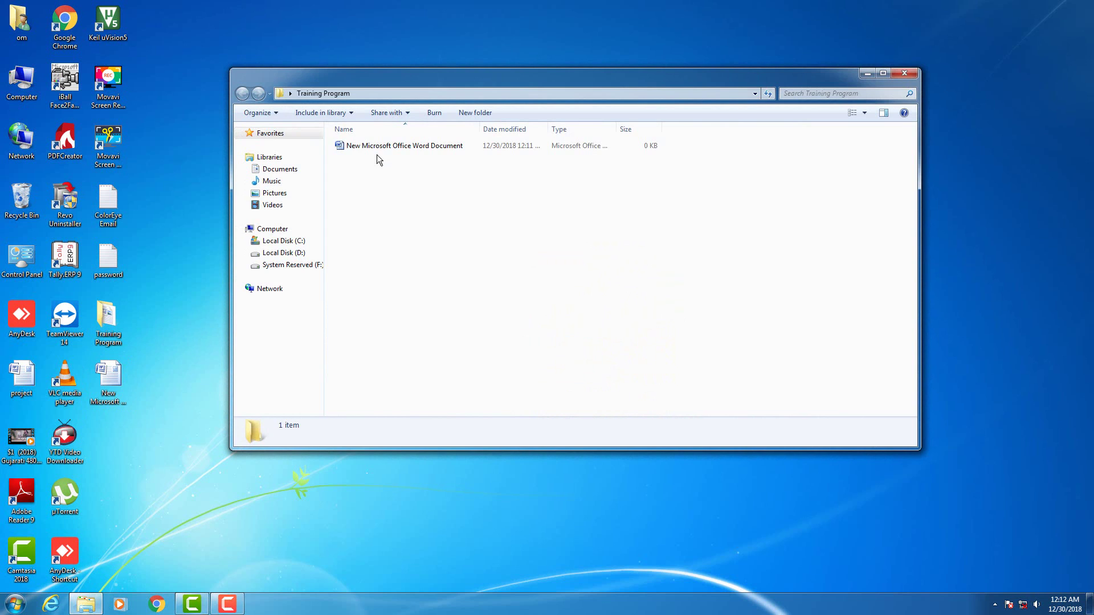
{"action": "left_click", "coordinate": [904, 73]}
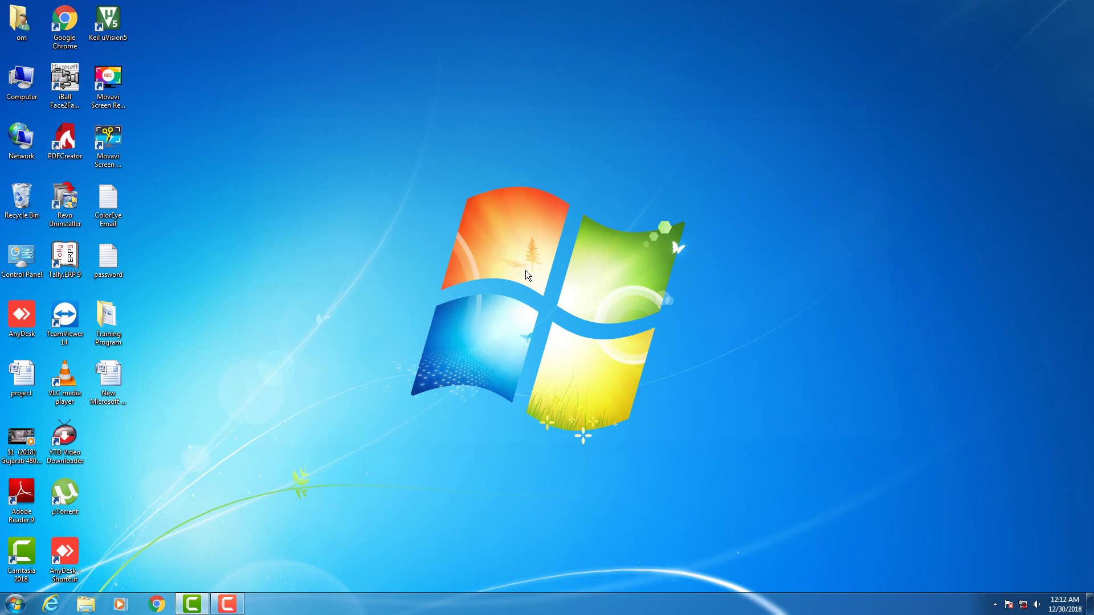
Delete the New Microsoft Office Word Document from the desktop, sending it to the Recycle Bin
{"action": "left_click", "coordinate": [112, 389]}
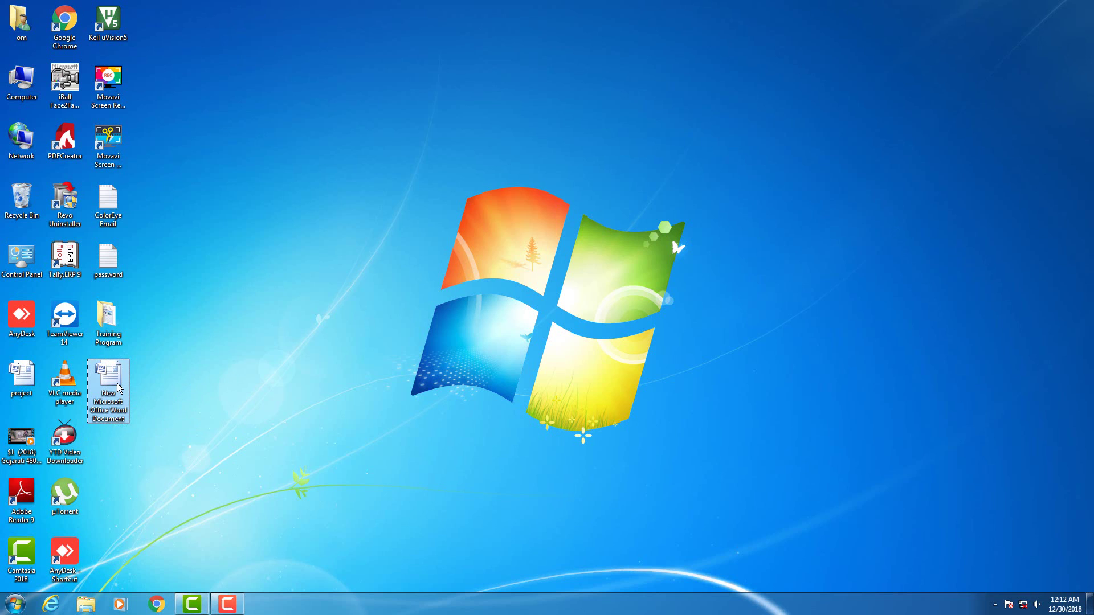
{"action": "key", "text": "Delete"}
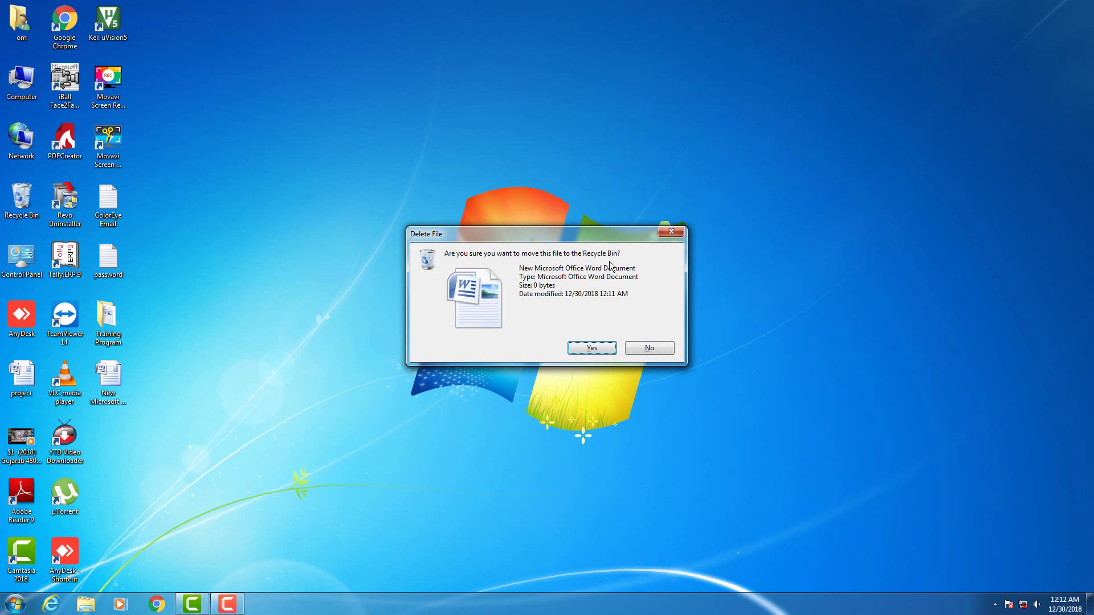
{"action": "left_click", "coordinate": [602, 348]}
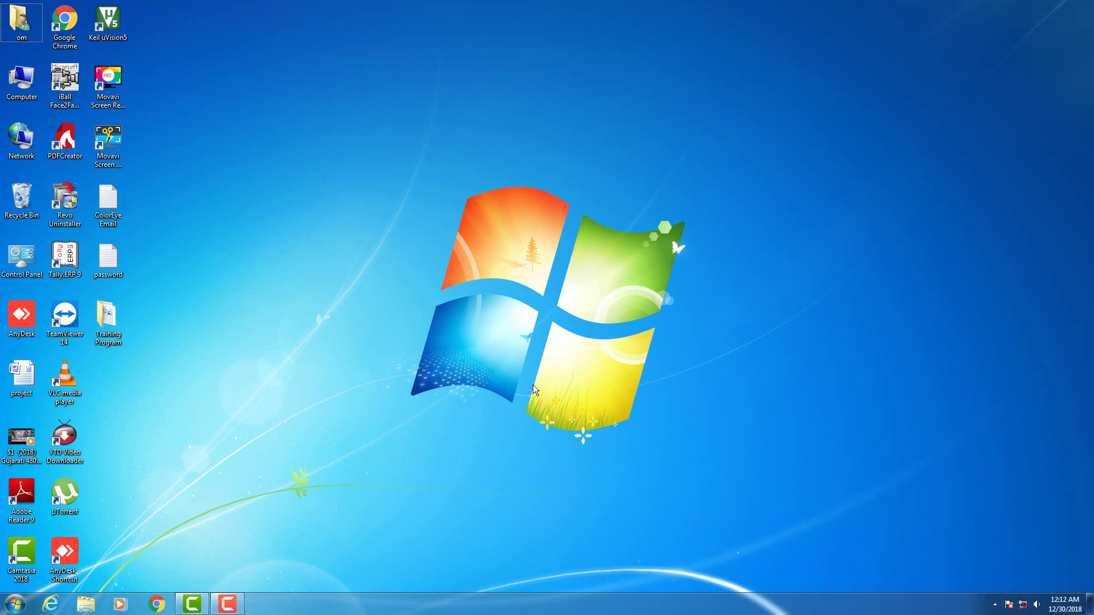
Browse the deleted items in the Recycle Bin, permanently empty it and close its window
{"action": "double_click", "coordinate": [37, 212]}
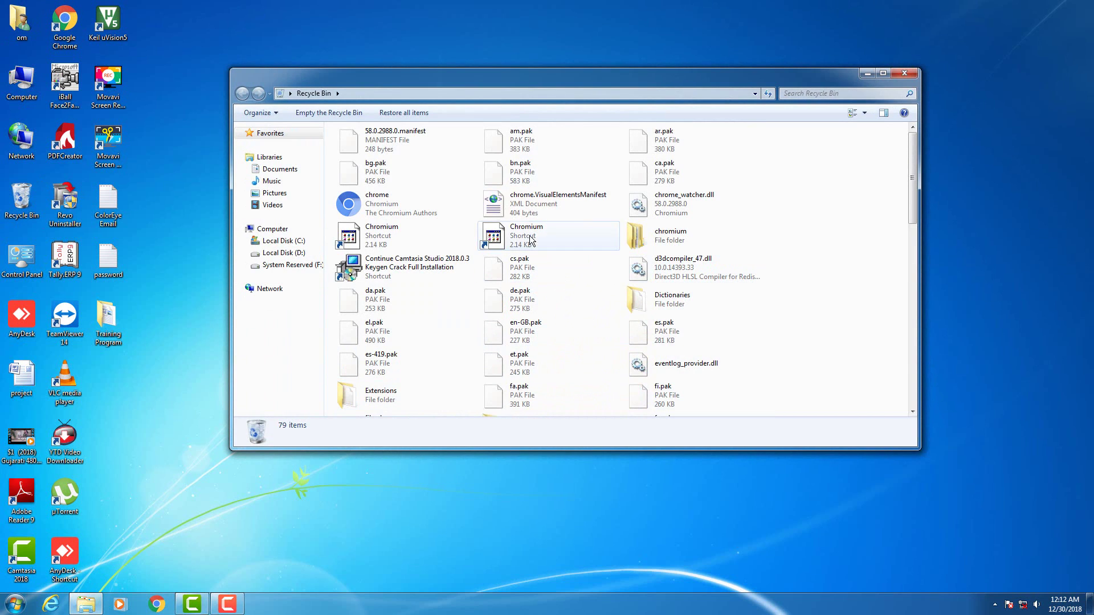
{"action": "scroll", "coordinate": [610, 296], "scroll_direction": "down", "scroll_amount": 8}
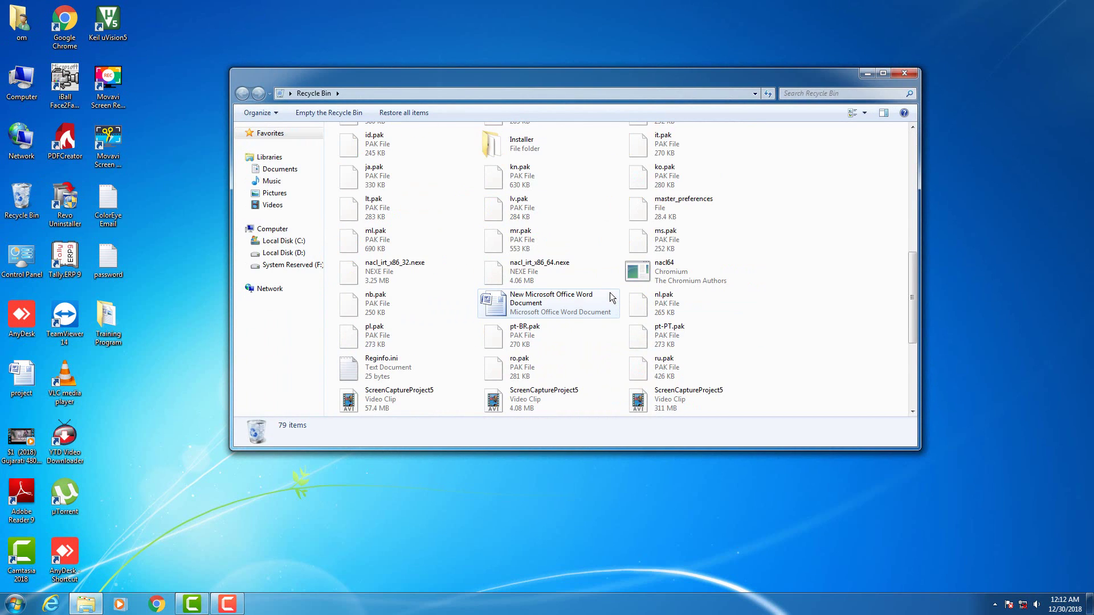
{"action": "scroll", "coordinate": [615, 302], "scroll_direction": "up", "scroll_amount": 8}
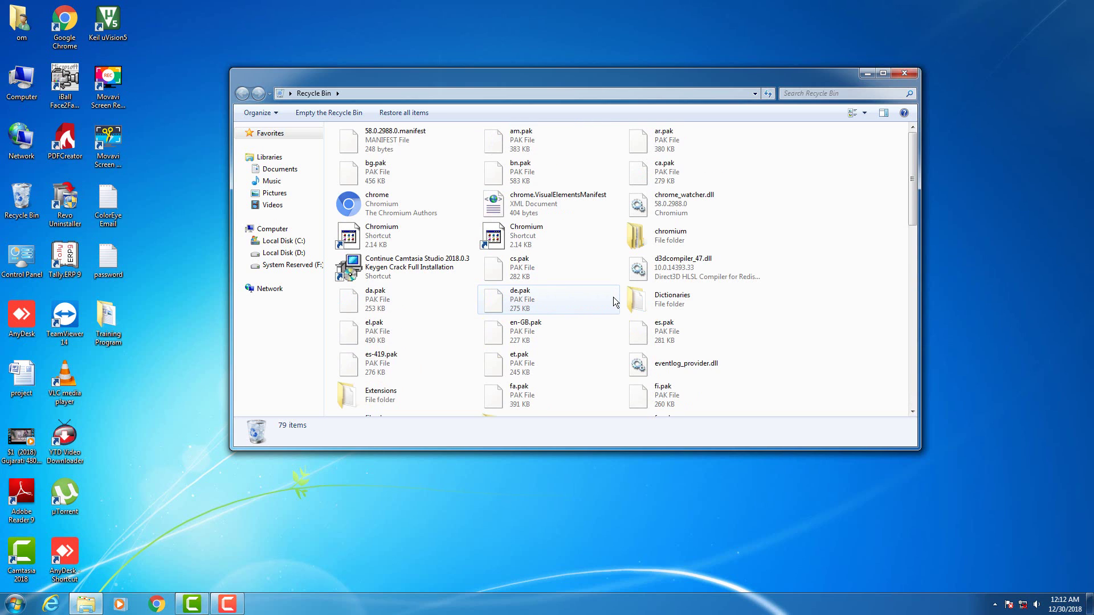
{"action": "scroll", "coordinate": [542, 282], "scroll_direction": "down", "scroll_amount": 2}
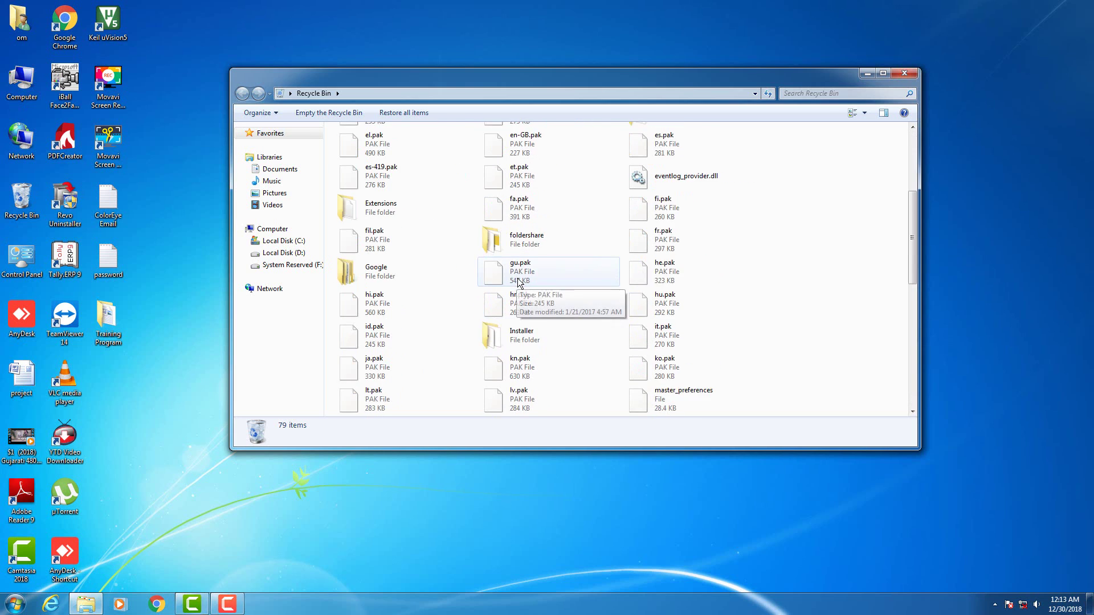
{"action": "scroll", "coordinate": [627, 279], "scroll_direction": "up", "scroll_amount": 2}
{"action": "left_click", "coordinate": [683, 275]}
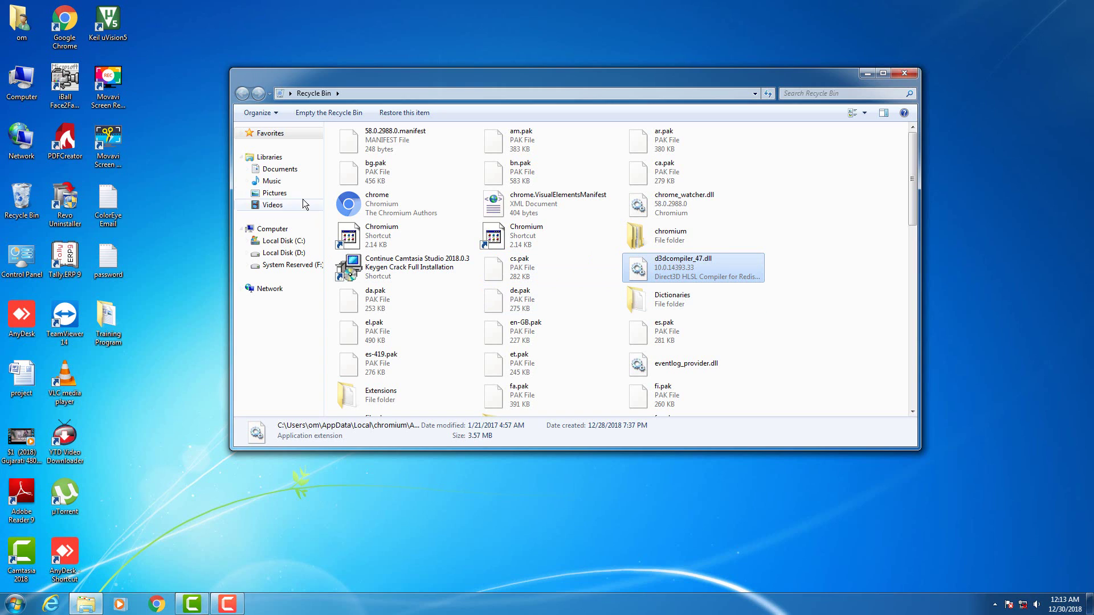
{"action": "left_click", "coordinate": [313, 112]}
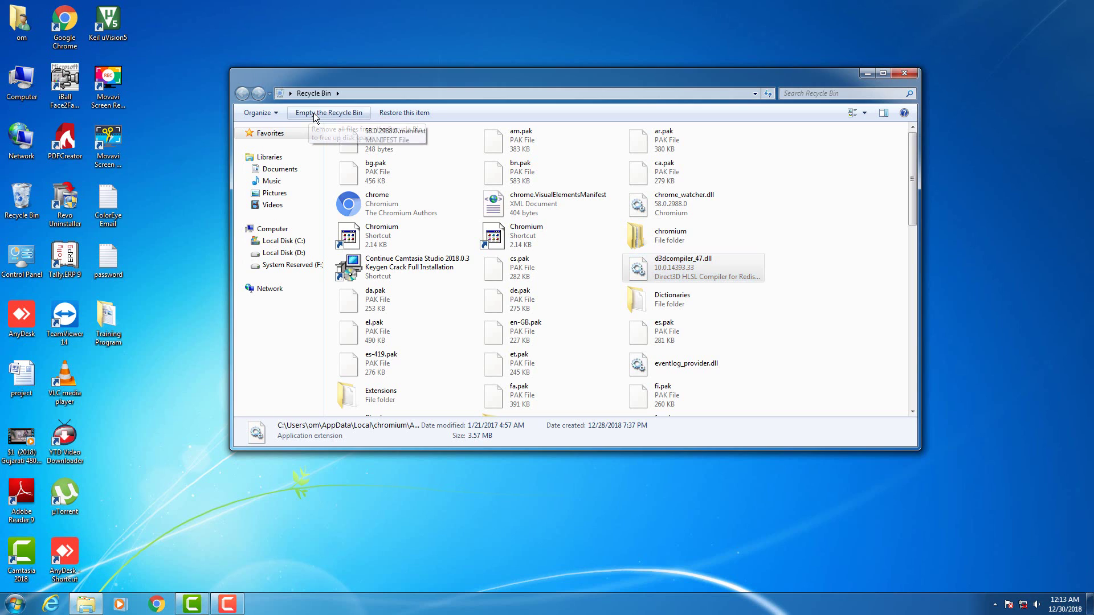
{"action": "left_click", "coordinate": [591, 311]}
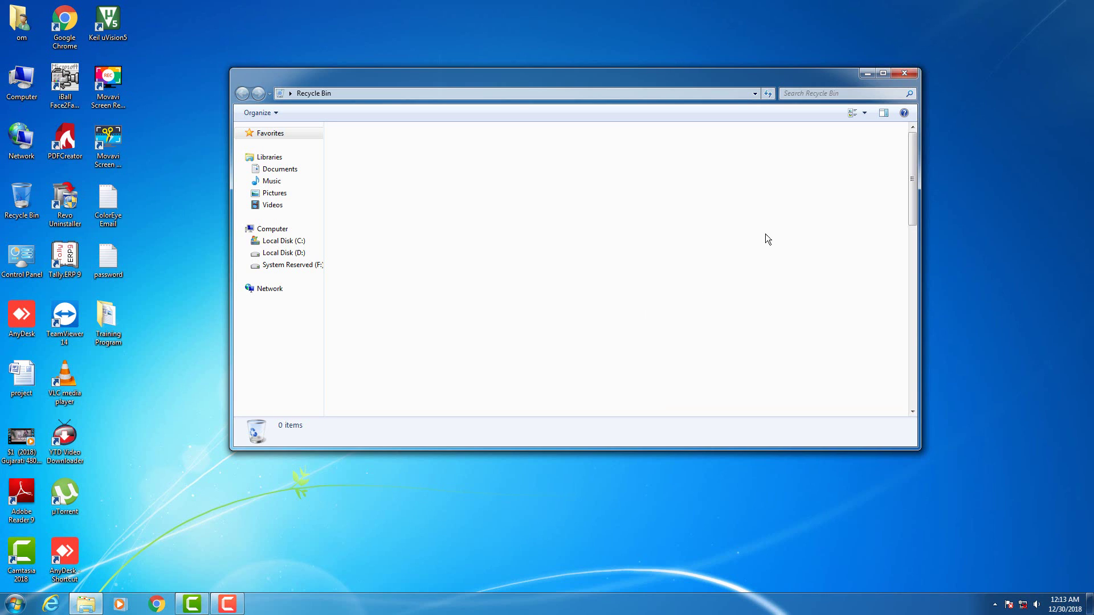
{"action": "left_click", "coordinate": [903, 73]}
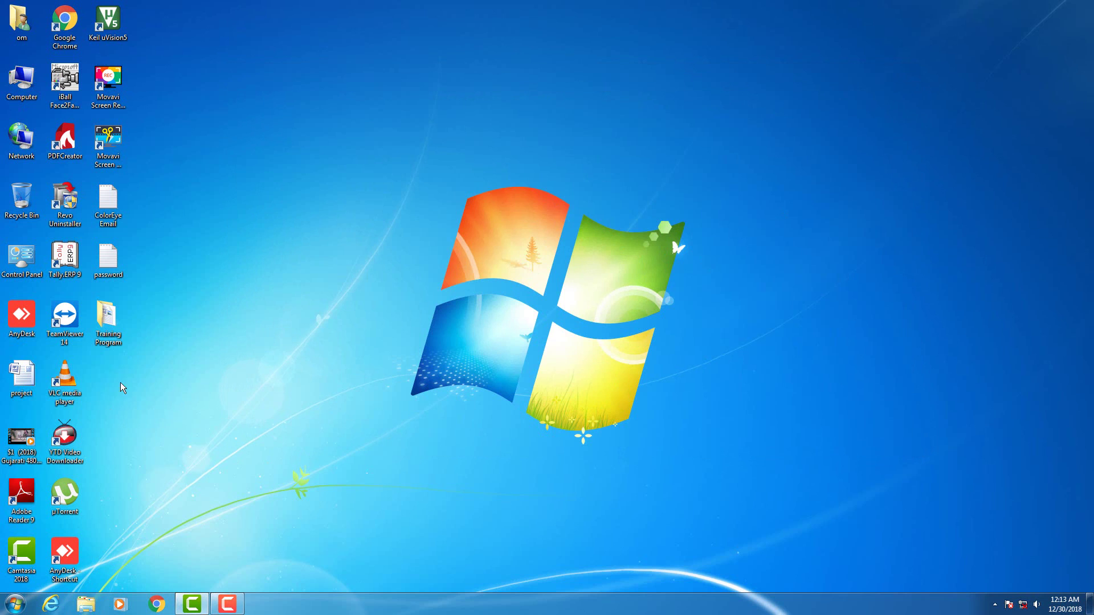
Delete the Training Program folder from the desktop, sending it to the Recycle Bin
{"action": "left_click", "coordinate": [114, 340]}
{"action": "key", "text": "Delete"}
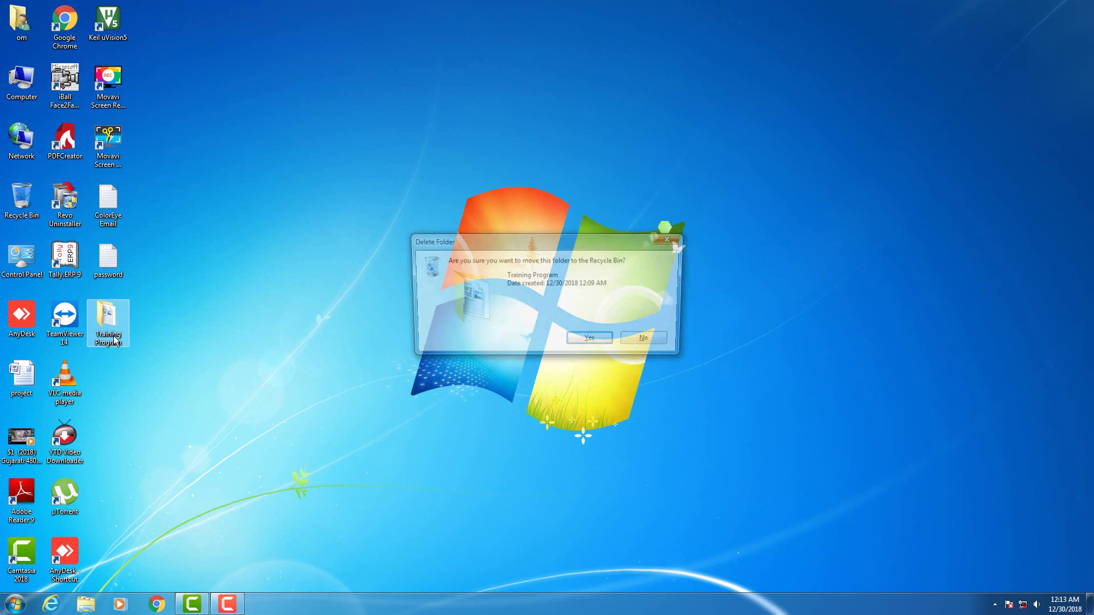
{"action": "left_click", "coordinate": [592, 341]}
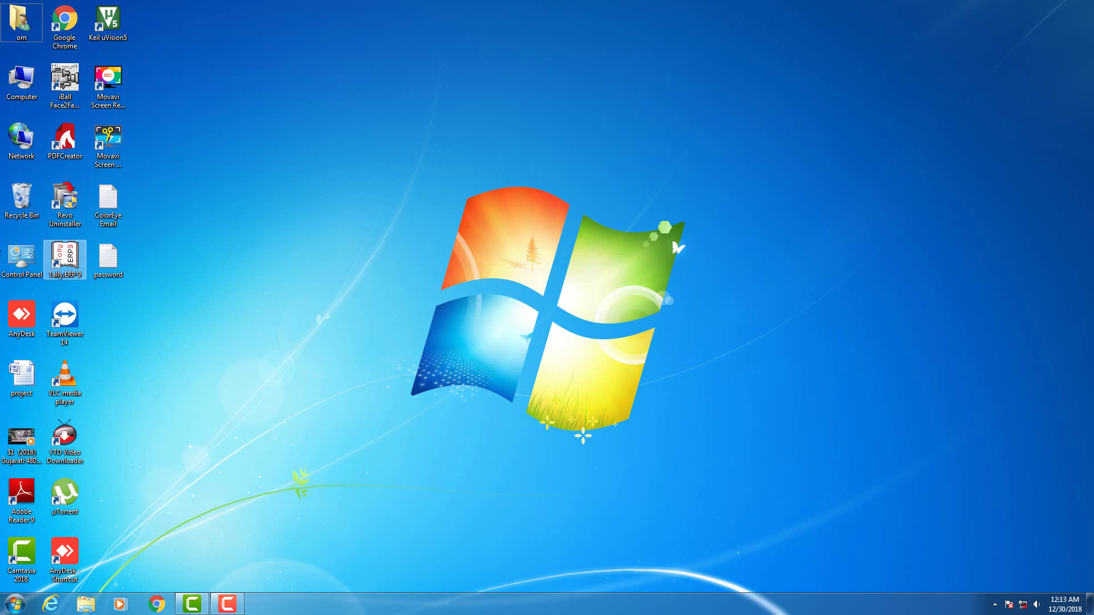
Open the Recycle Bin and view the properties of the deleted Training Program folder
{"action": "double_click", "coordinate": [22, 209]}
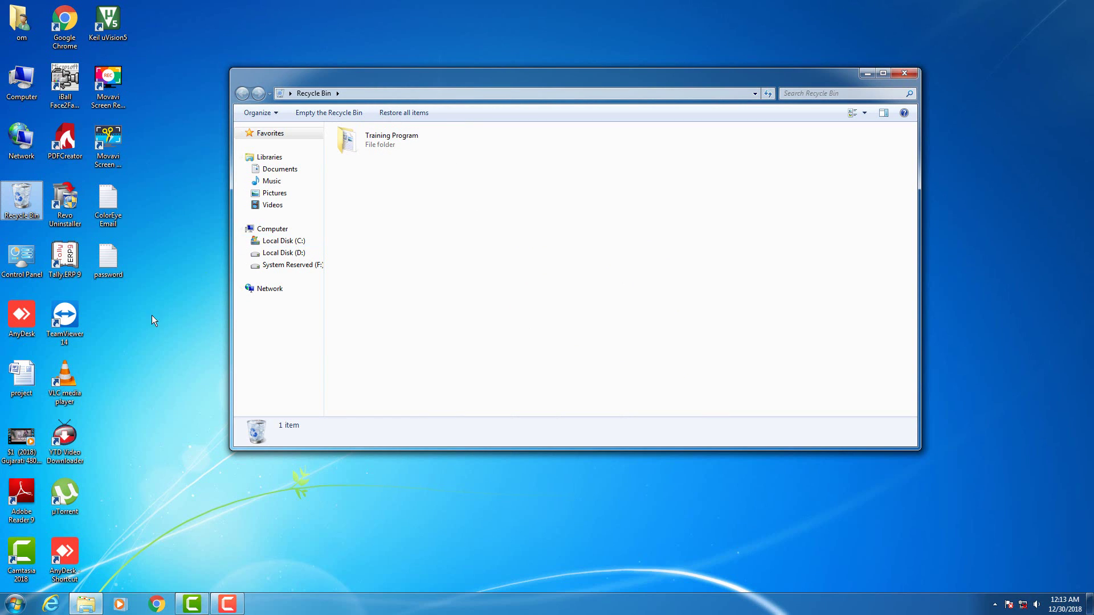
{"action": "double_click", "coordinate": [395, 142]}
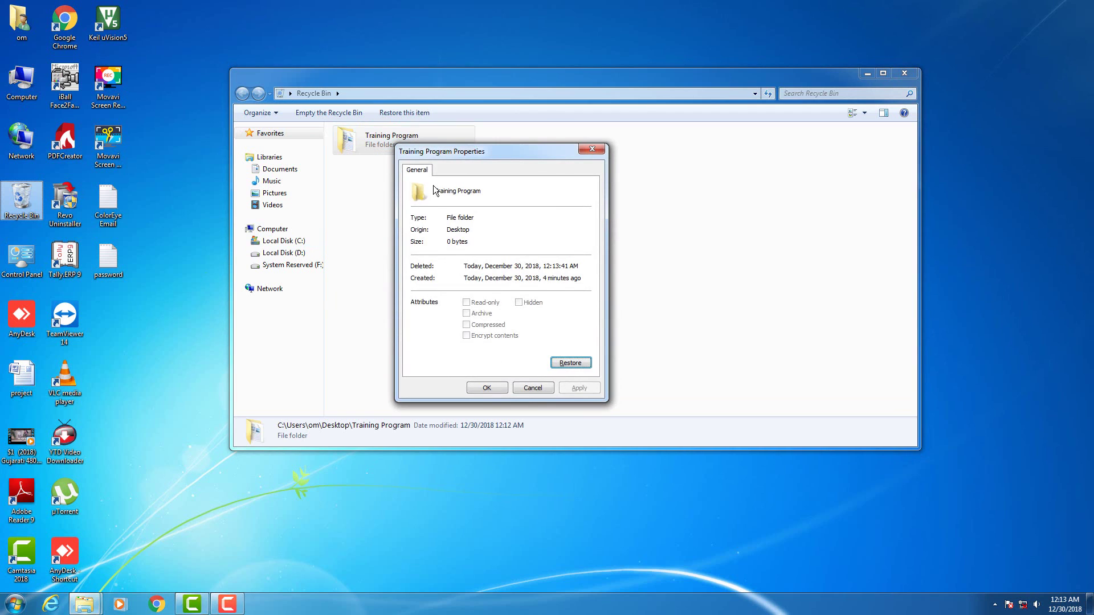
{"action": "left_click", "coordinate": [534, 388]}
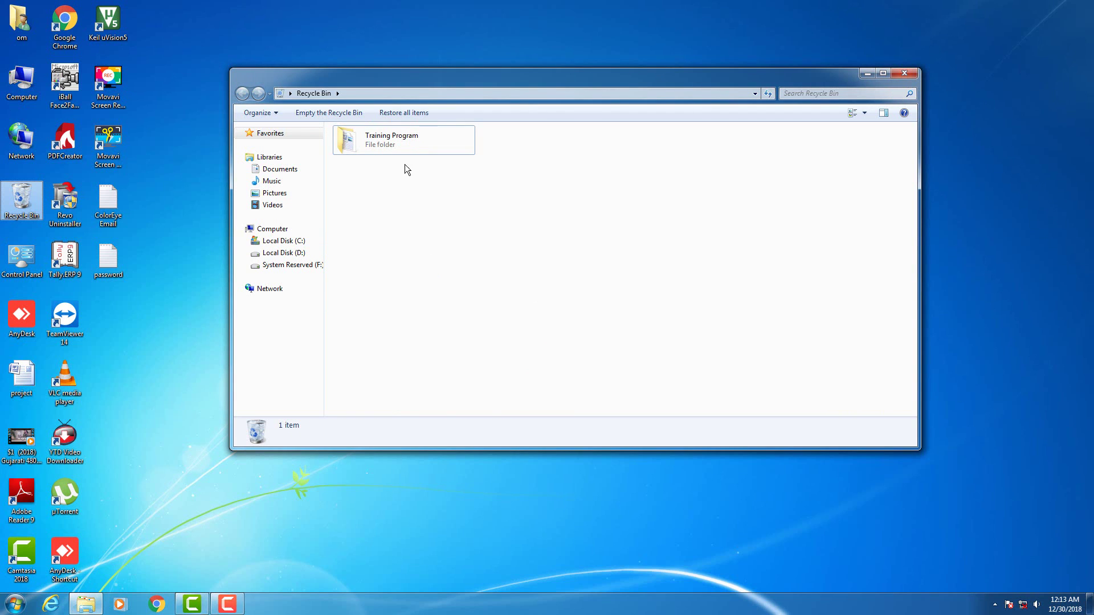
Restore the Training Program folder from the Recycle Bin to the desktop and minimize the Recycle Bin window
{"action": "left_click", "coordinate": [399, 148]}
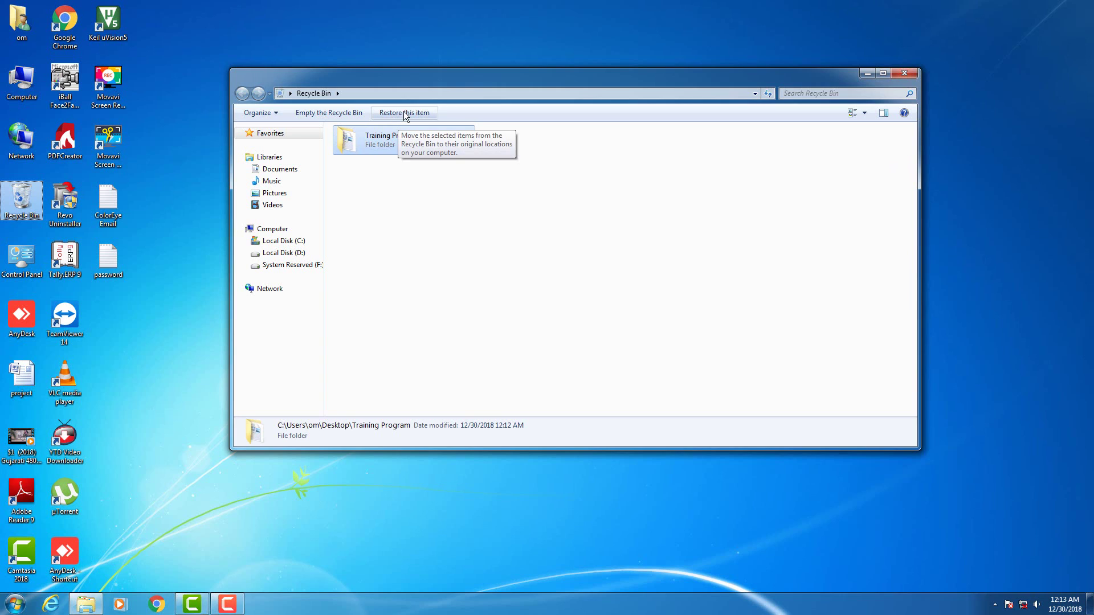
{"action": "right_click", "coordinate": [383, 139]}
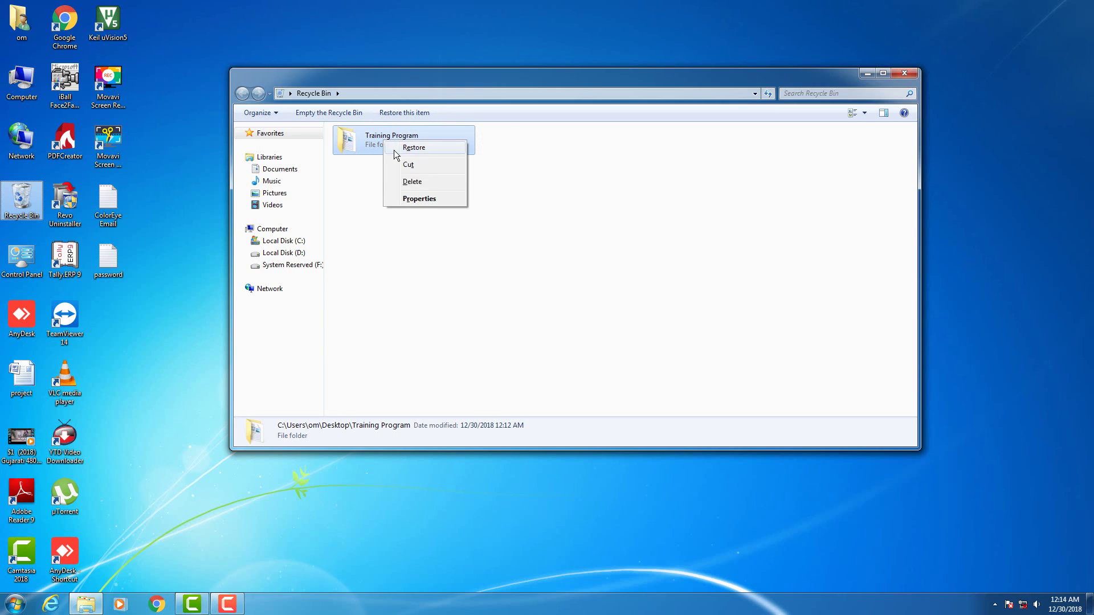
{"action": "left_click", "coordinate": [399, 149]}
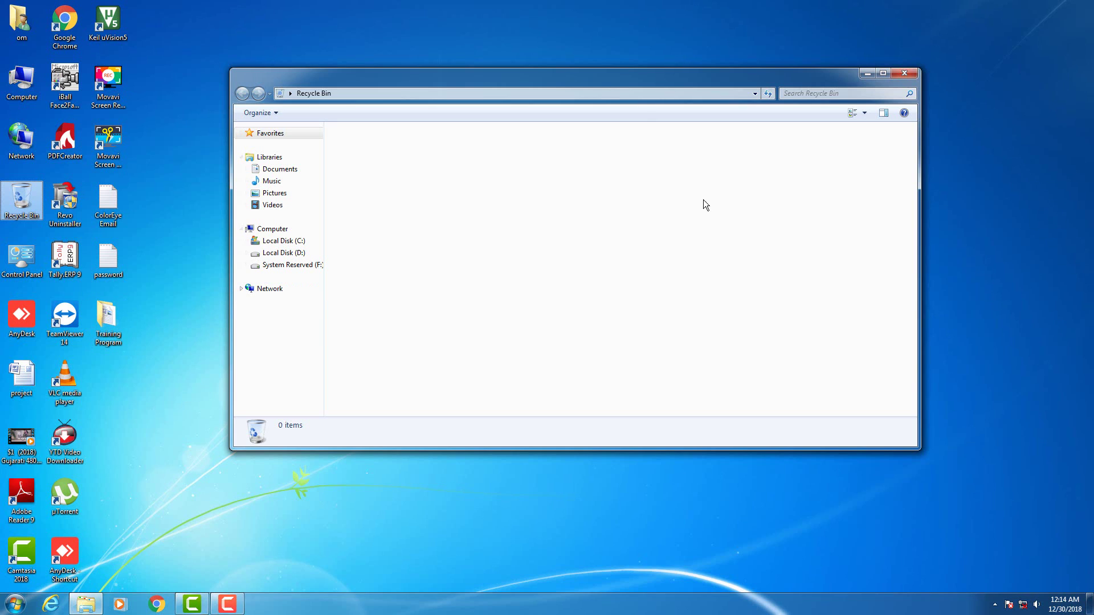
{"action": "left_click", "coordinate": [866, 73]}
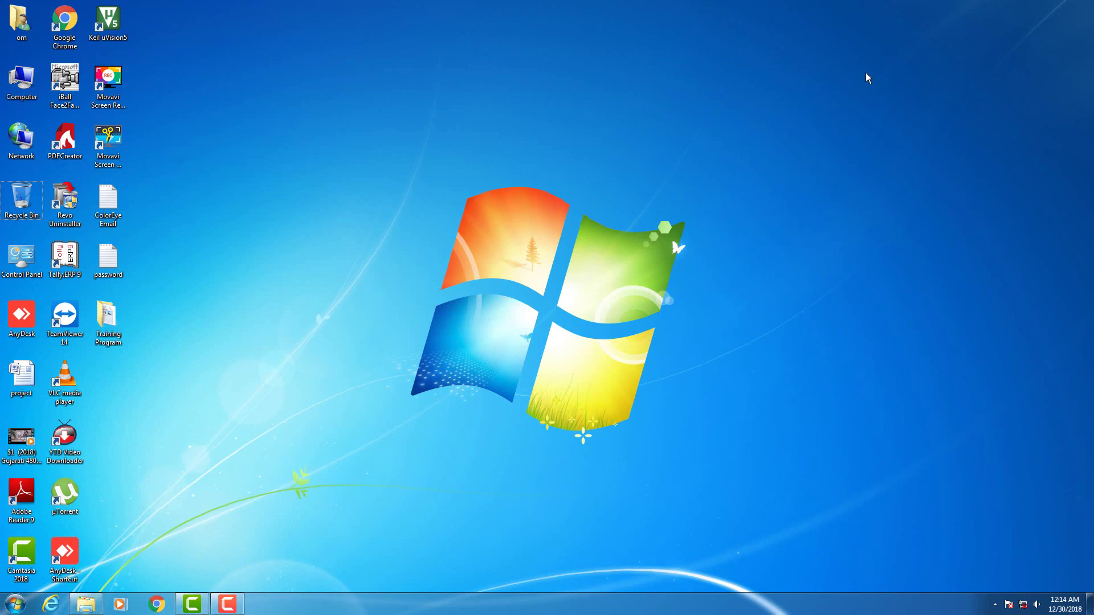